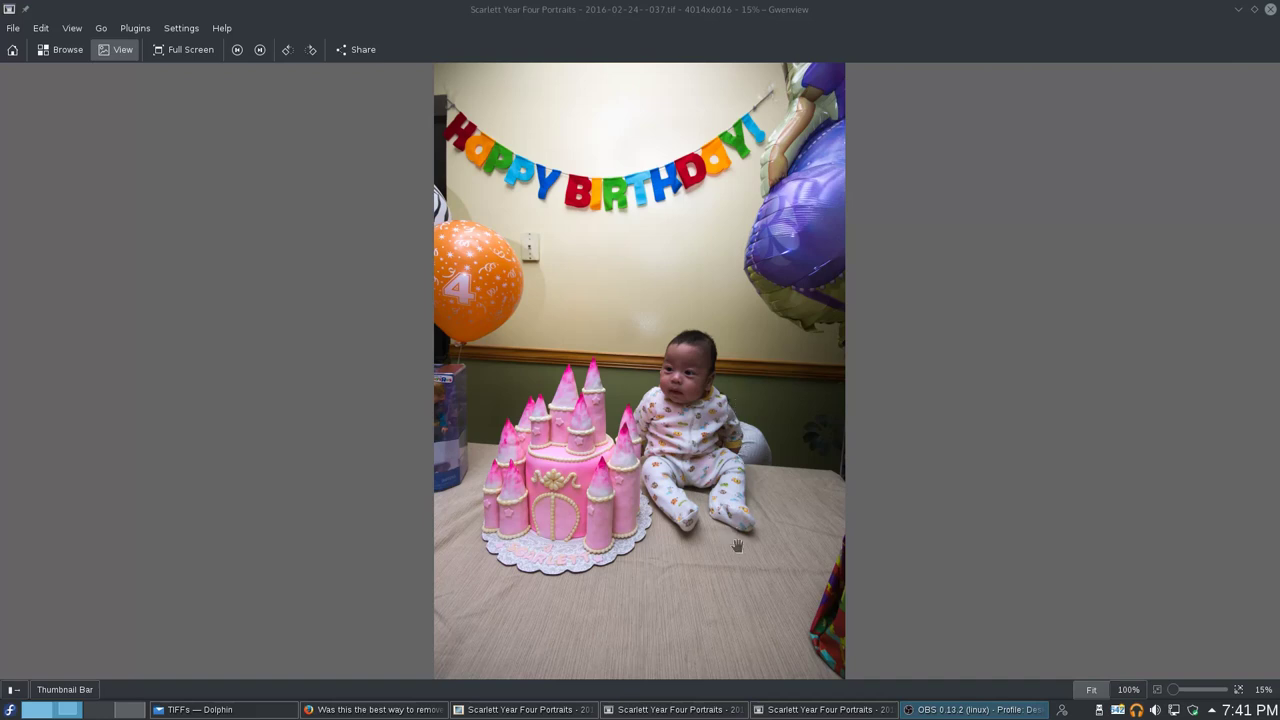
- Show the JPEG birthday photo in Gwenview and zoom in to 50% around the baby
mouse_move(799, 713)
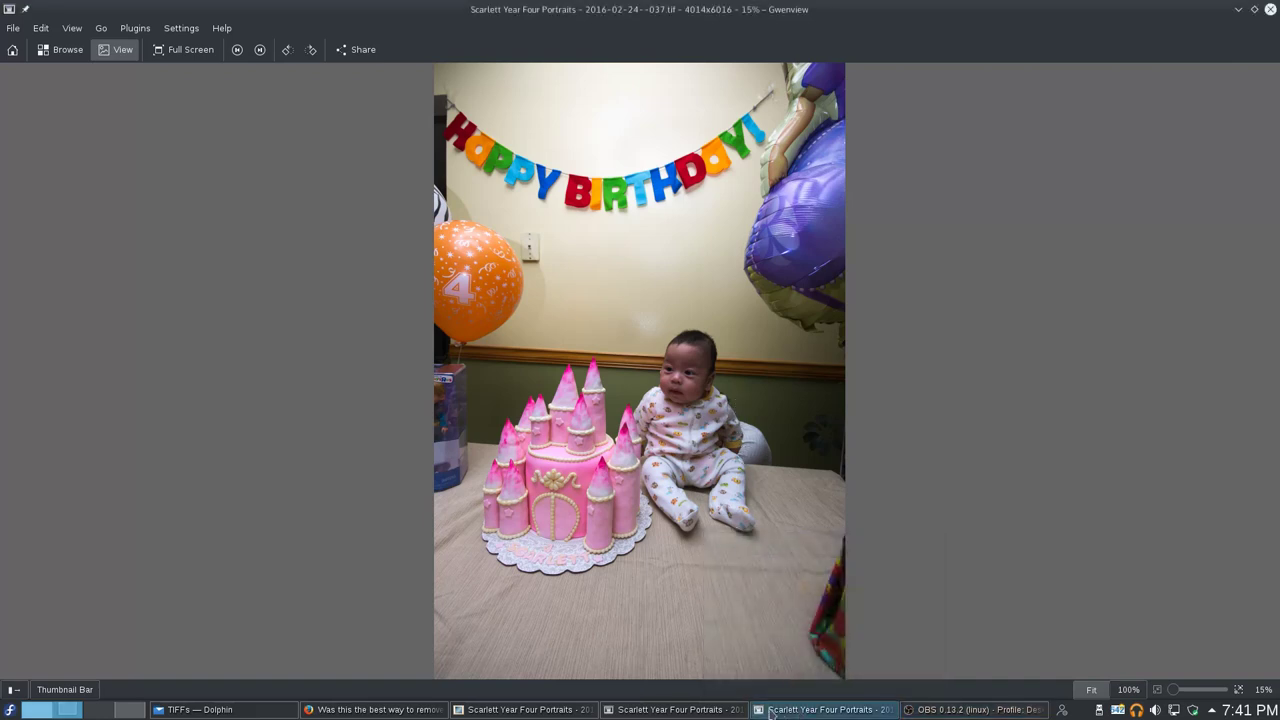
click(712, 712)
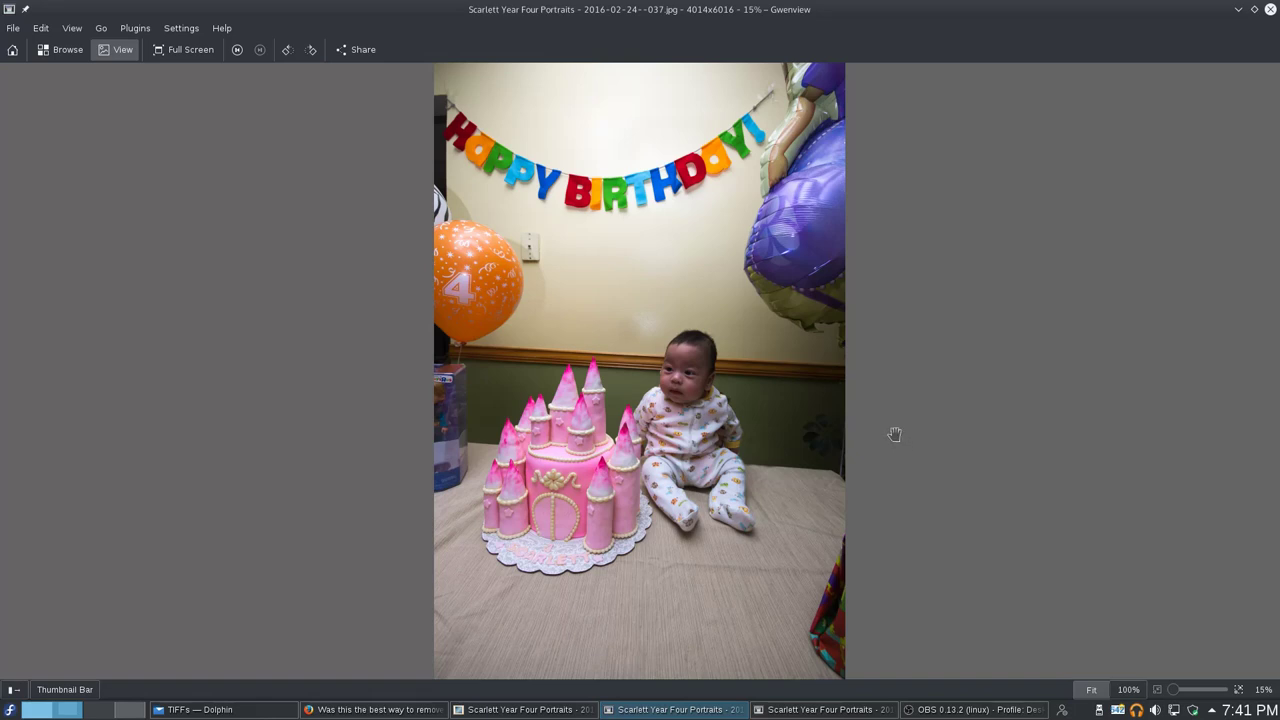
click(72, 28)
click(149, 168)
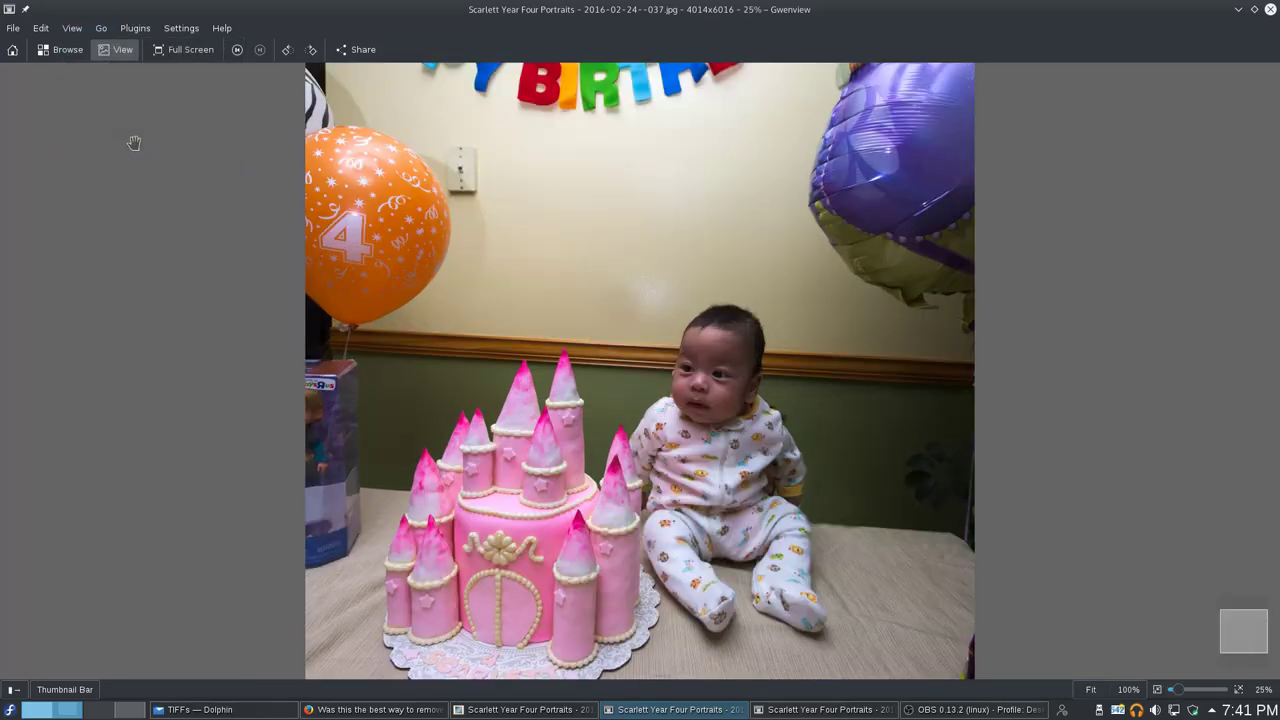
click(101, 28)
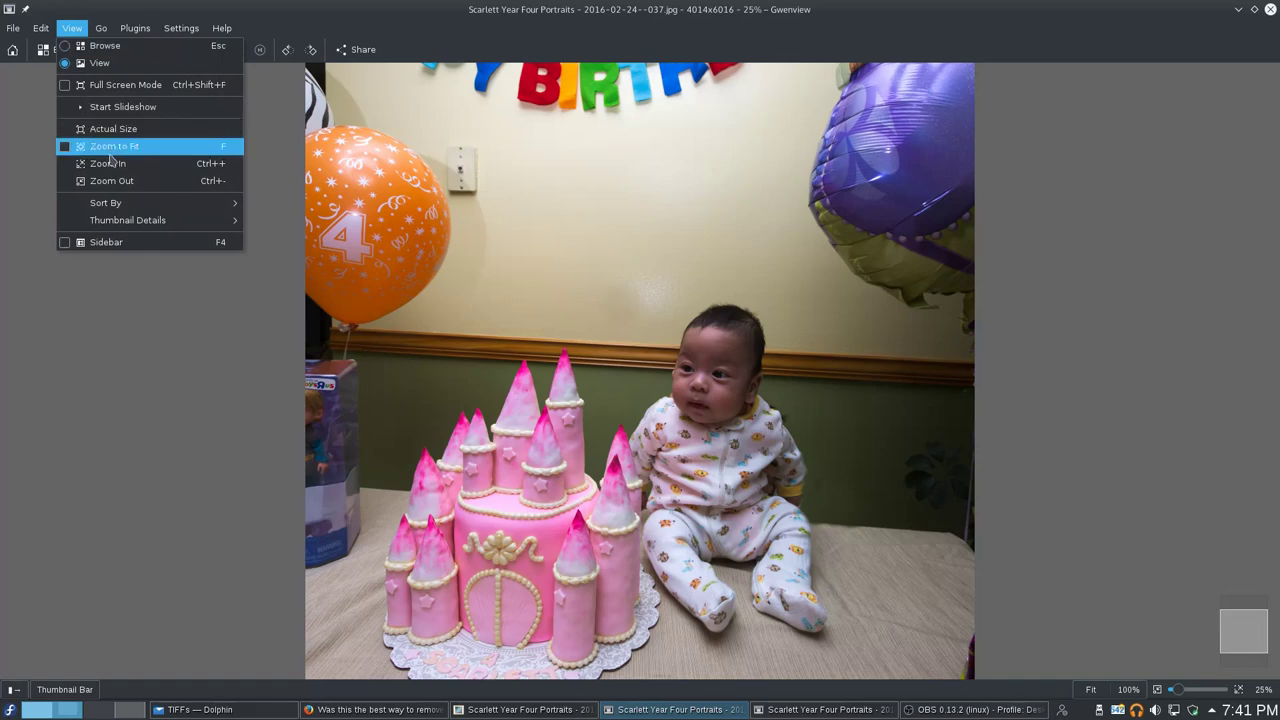
click(110, 163)
scroll(808, 414, up, 1)
scroll(808, 414, down, 1)
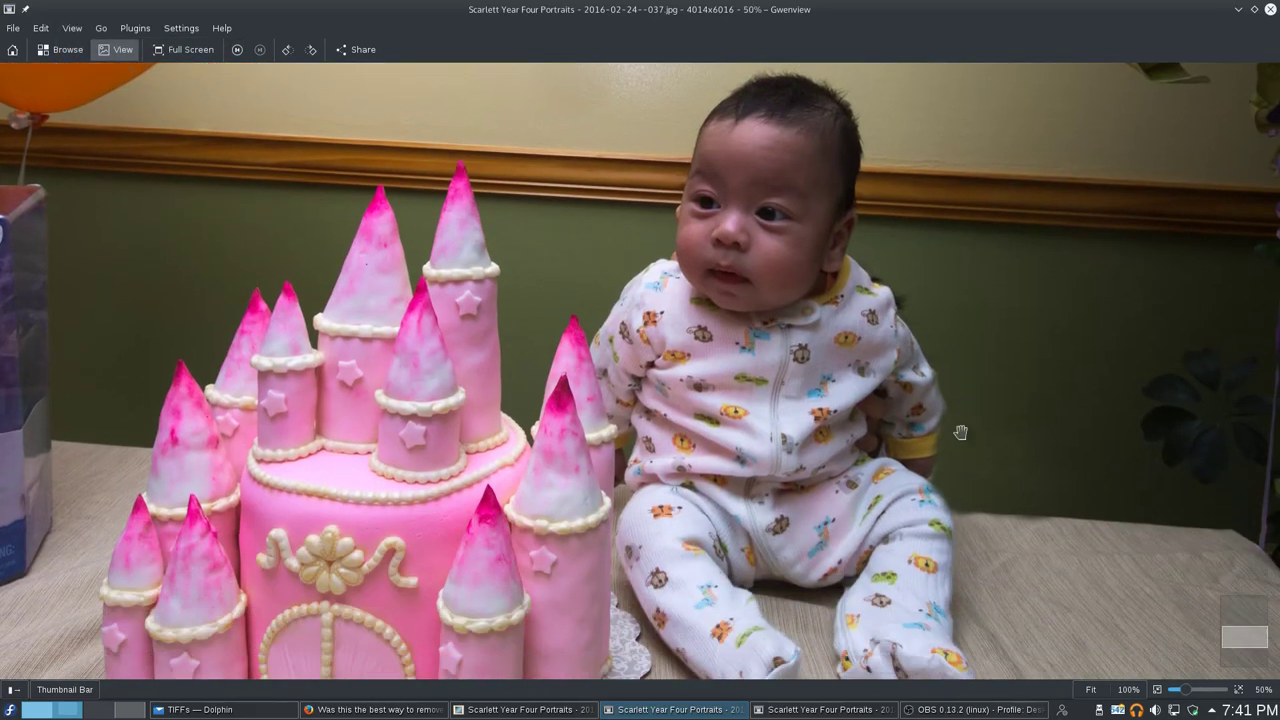
- In GIMP, add an empty layer, duplicate the photo layer, and merge the empty layer down
click(497, 712)
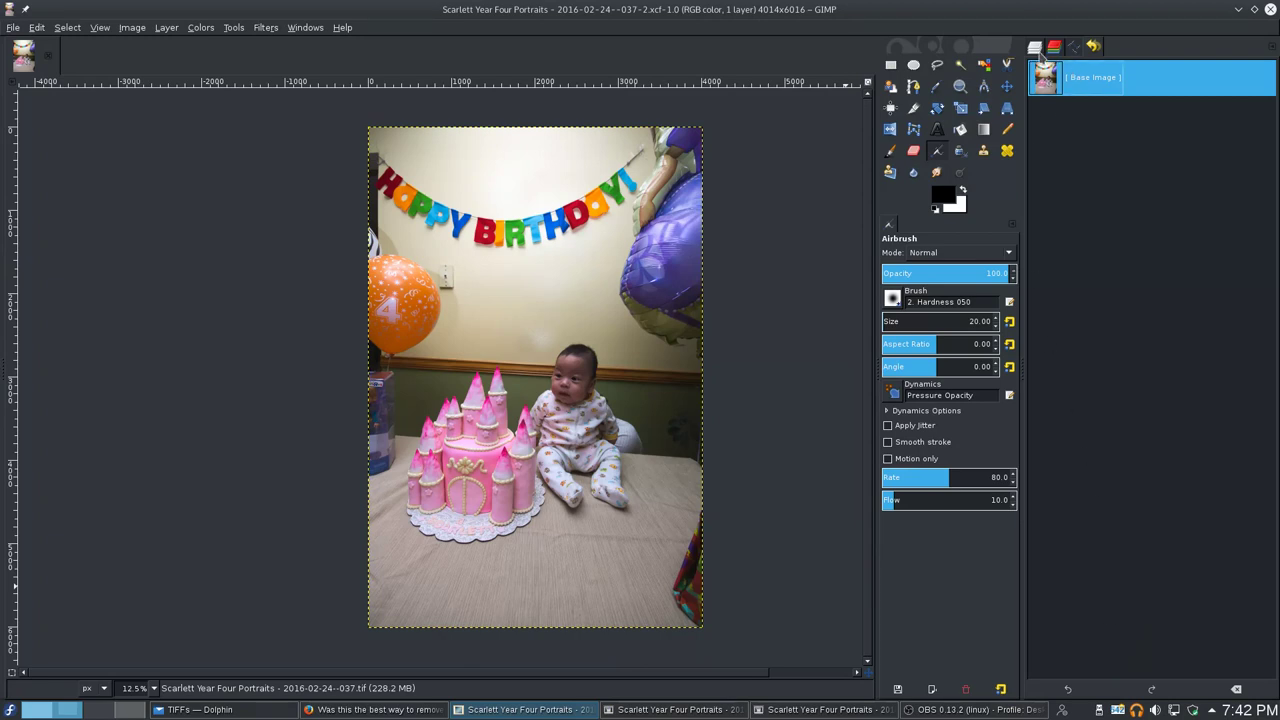
click(1035, 50)
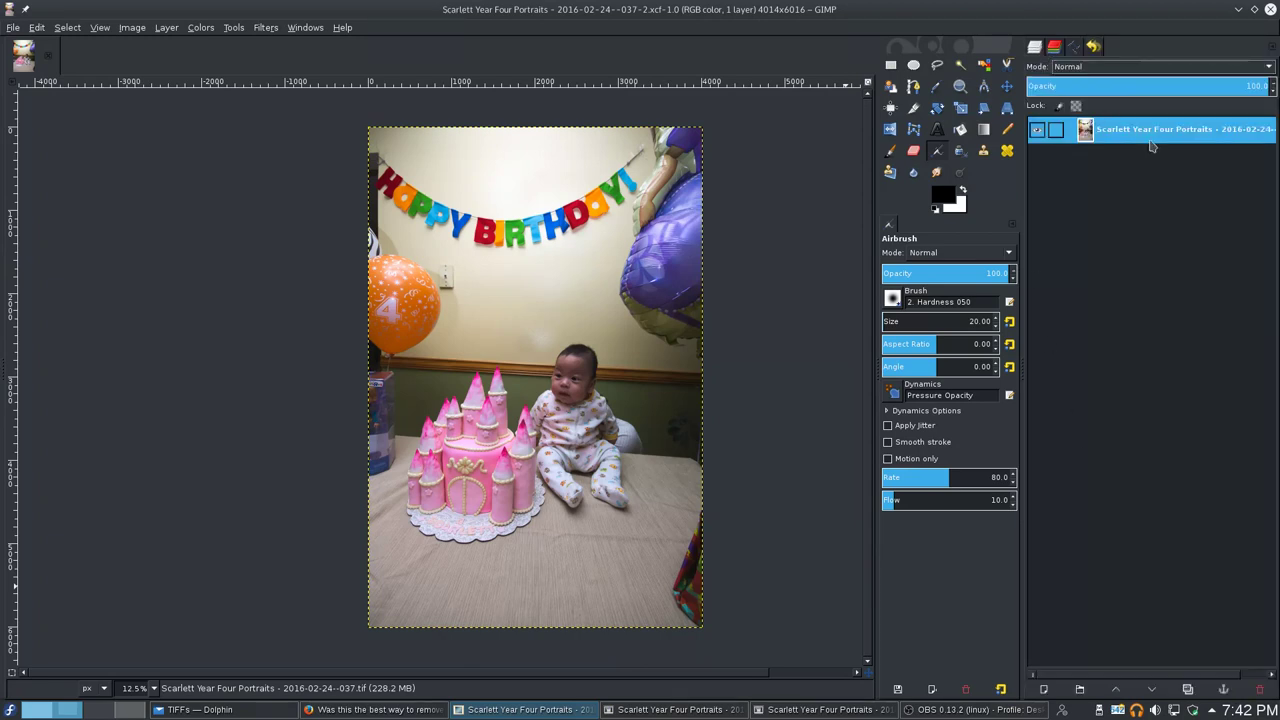
drag(1145, 128, 1043, 690)
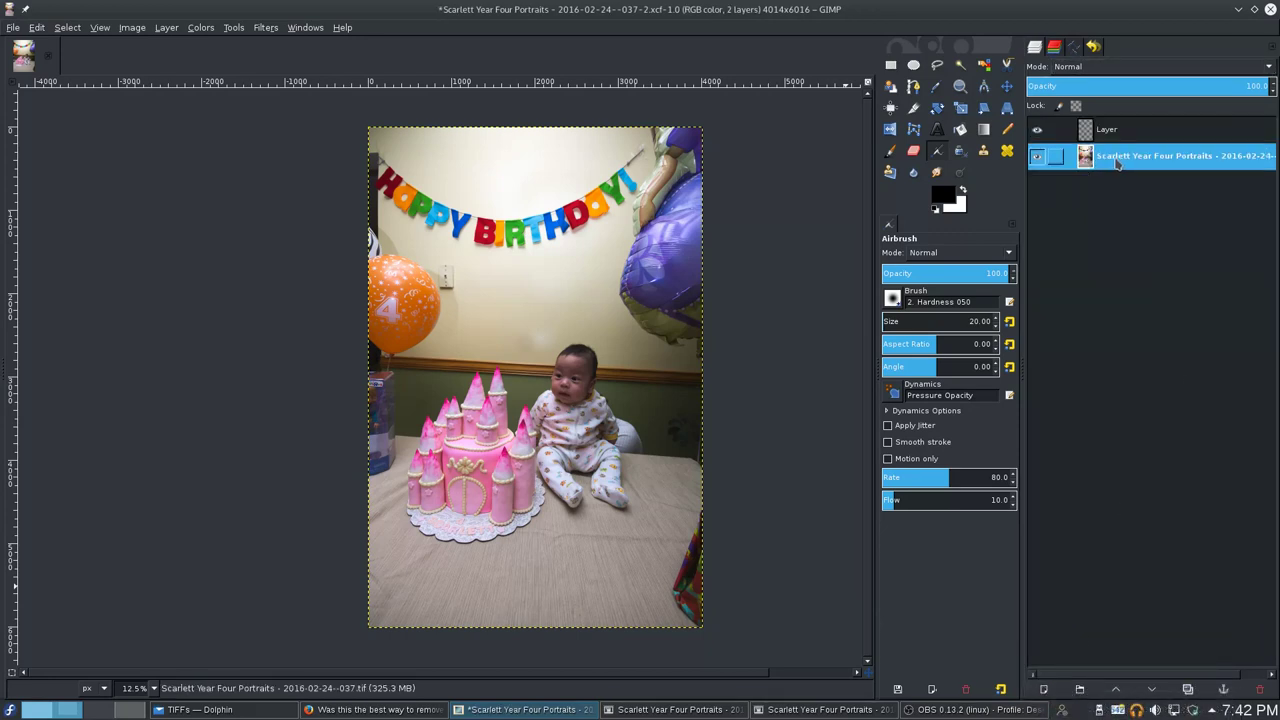
key(shift+ctrl+d)
click(1092, 130)
right_click(1090, 130)
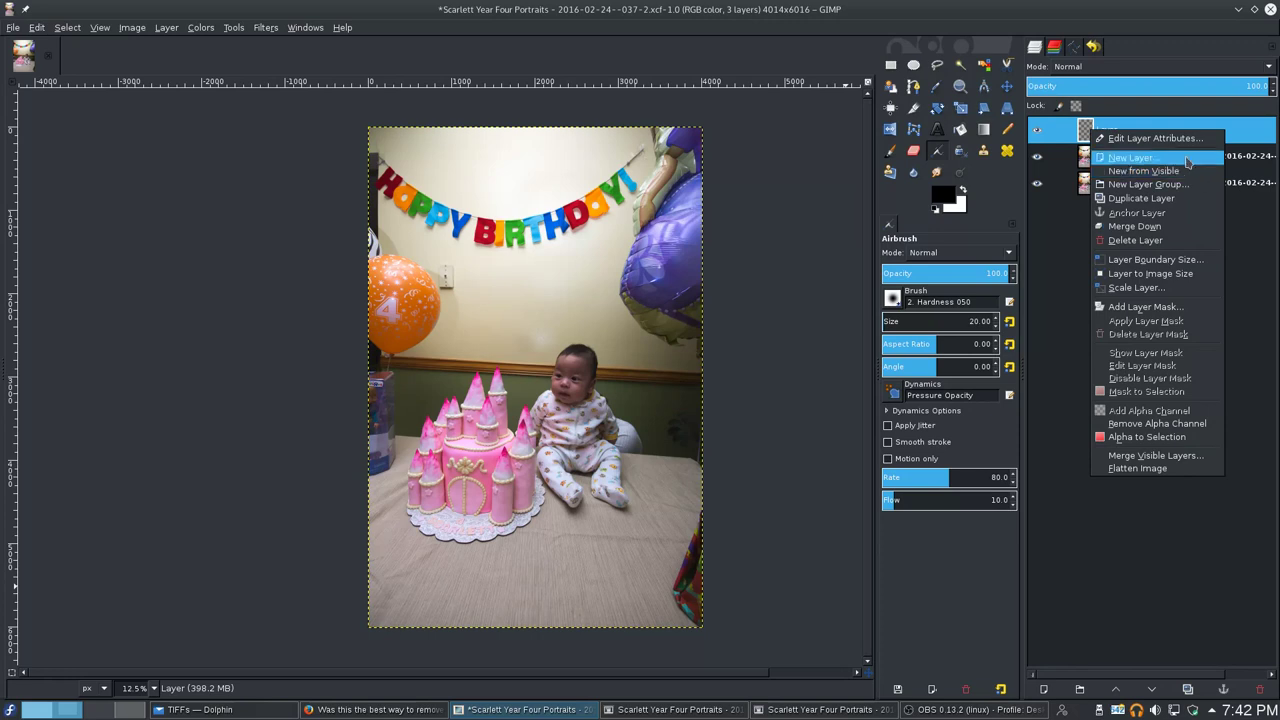
click(1190, 228)
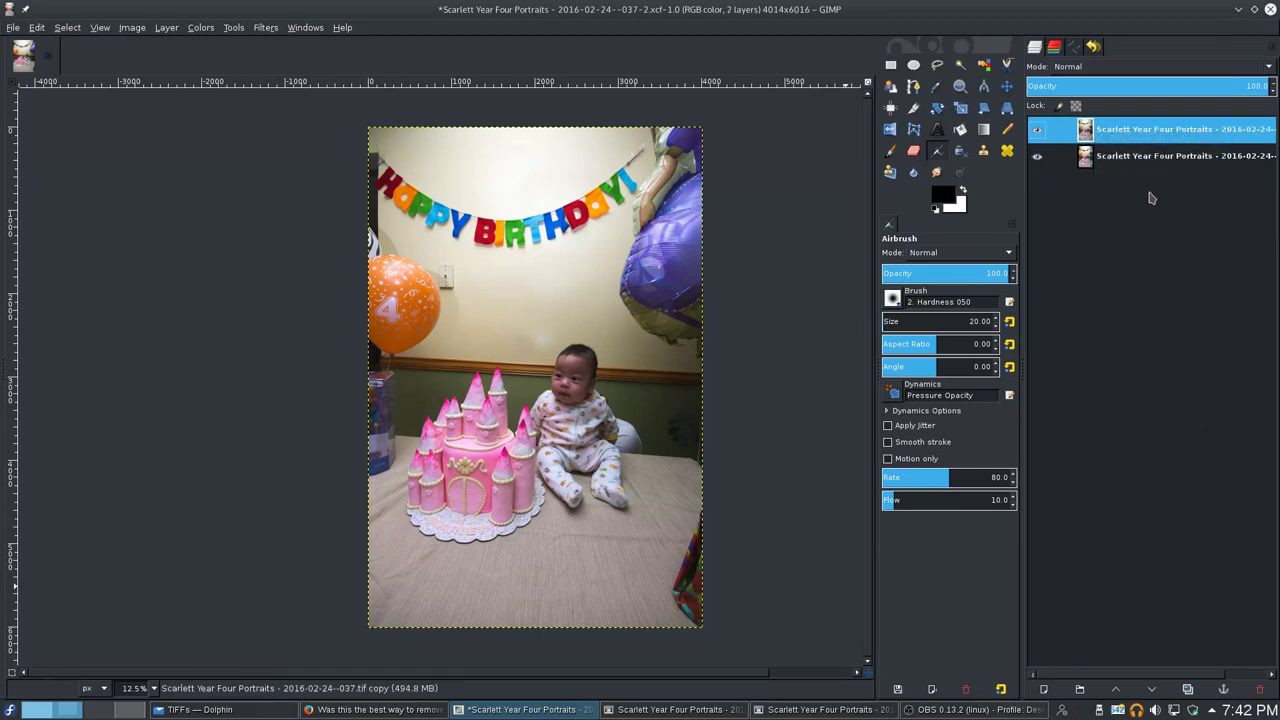
click(375, 709)
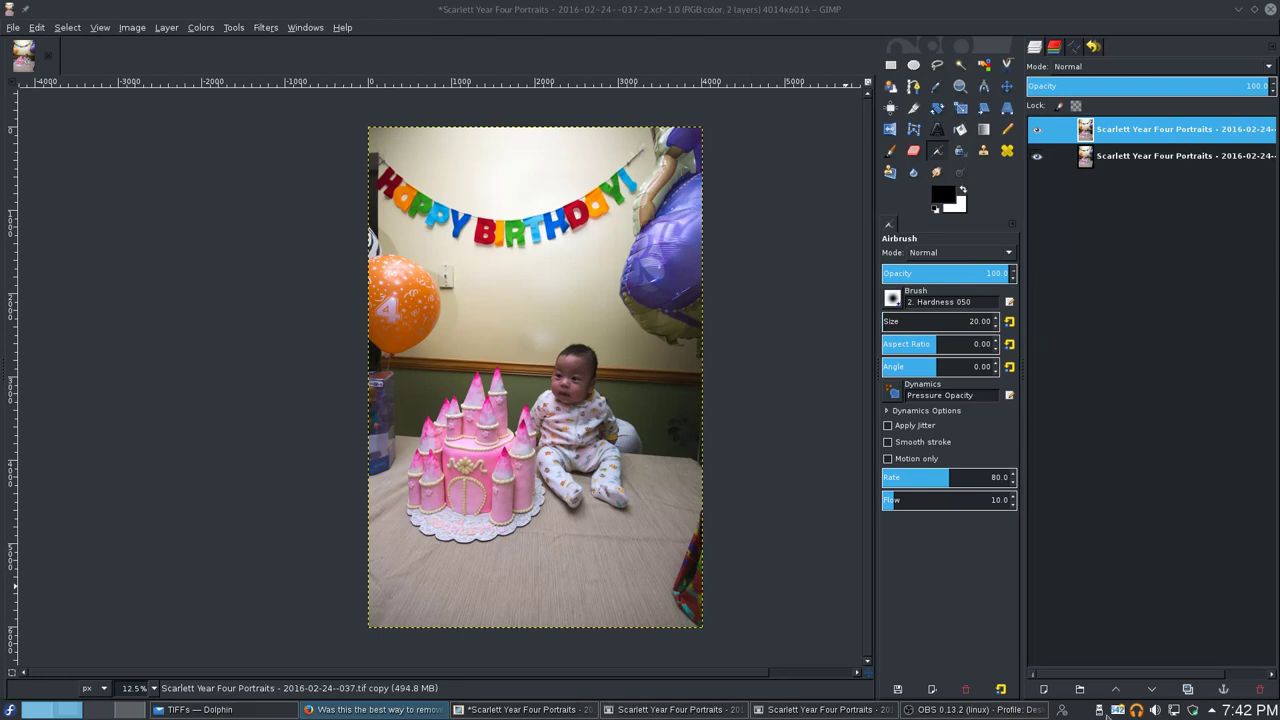
- Add a white, fully opaque layer mask to the top photo copy
right_click(1172, 137)
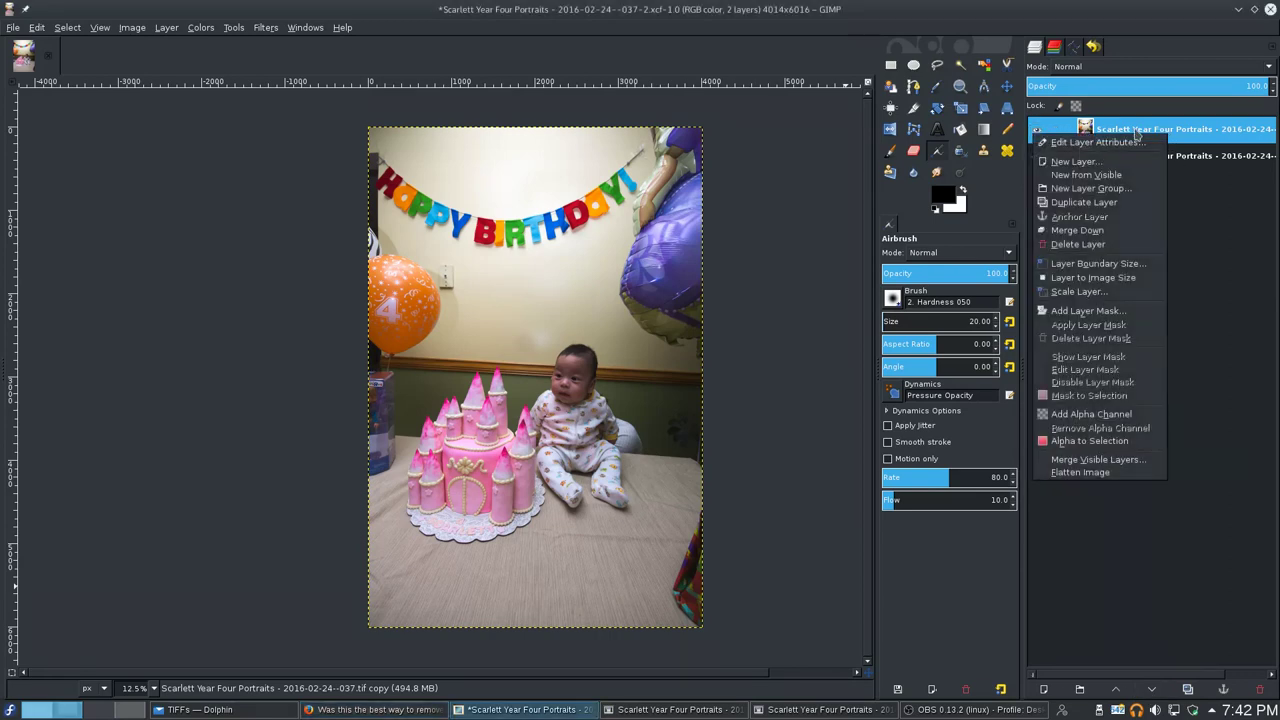
click(1120, 314)
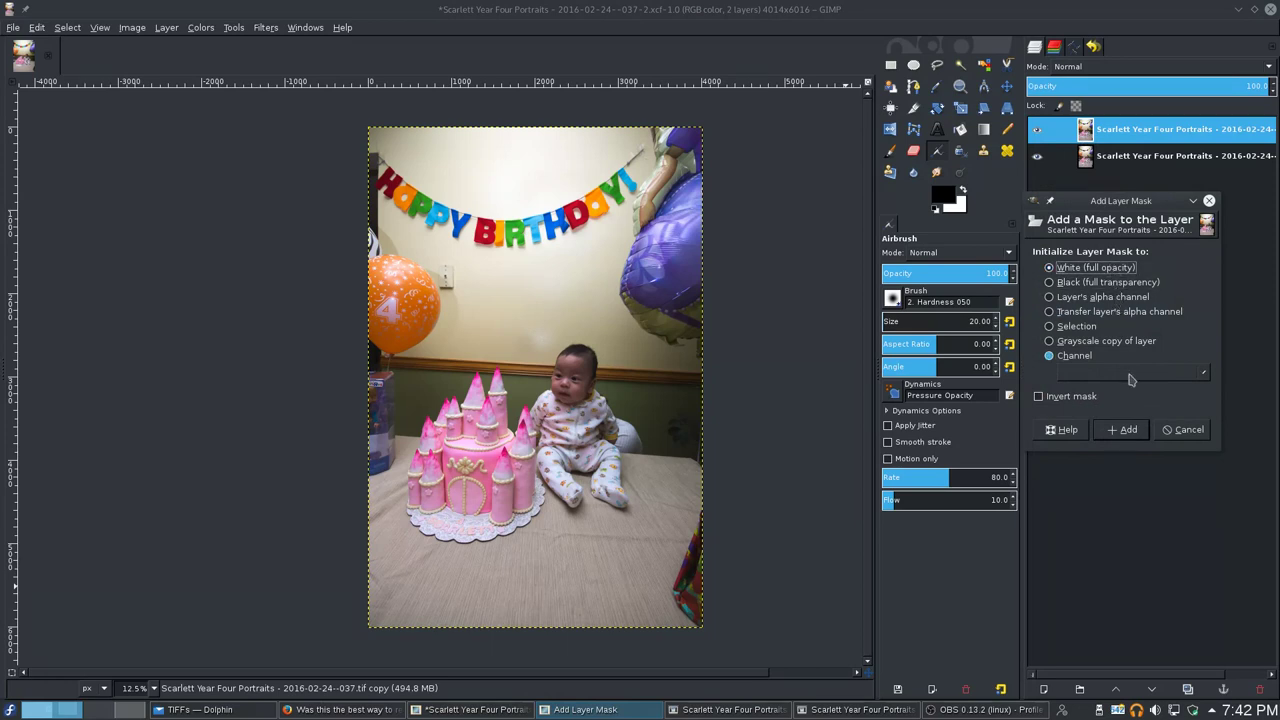
click(1124, 431)
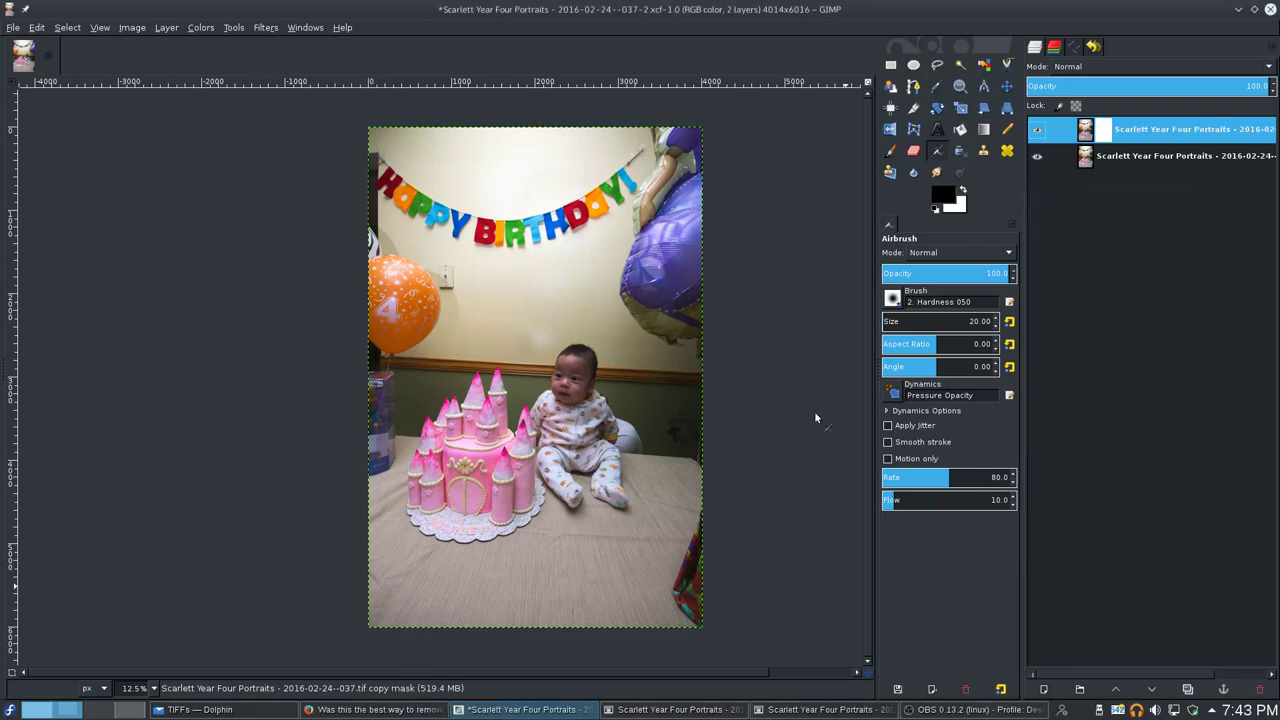
- Zoom to 100% and pan to the shoulder behind the baby
click(153, 688)
click(140, 624)
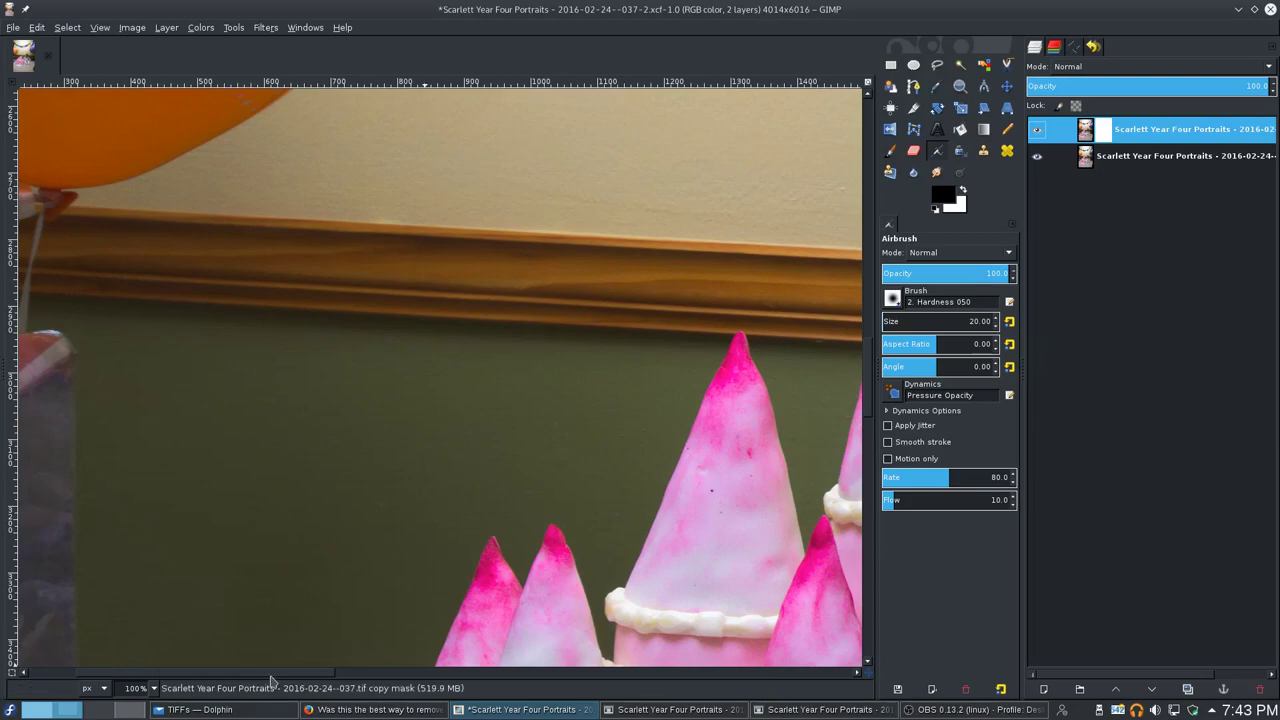
drag(270, 676, 663, 676)
scroll(749, 383, down, 10)
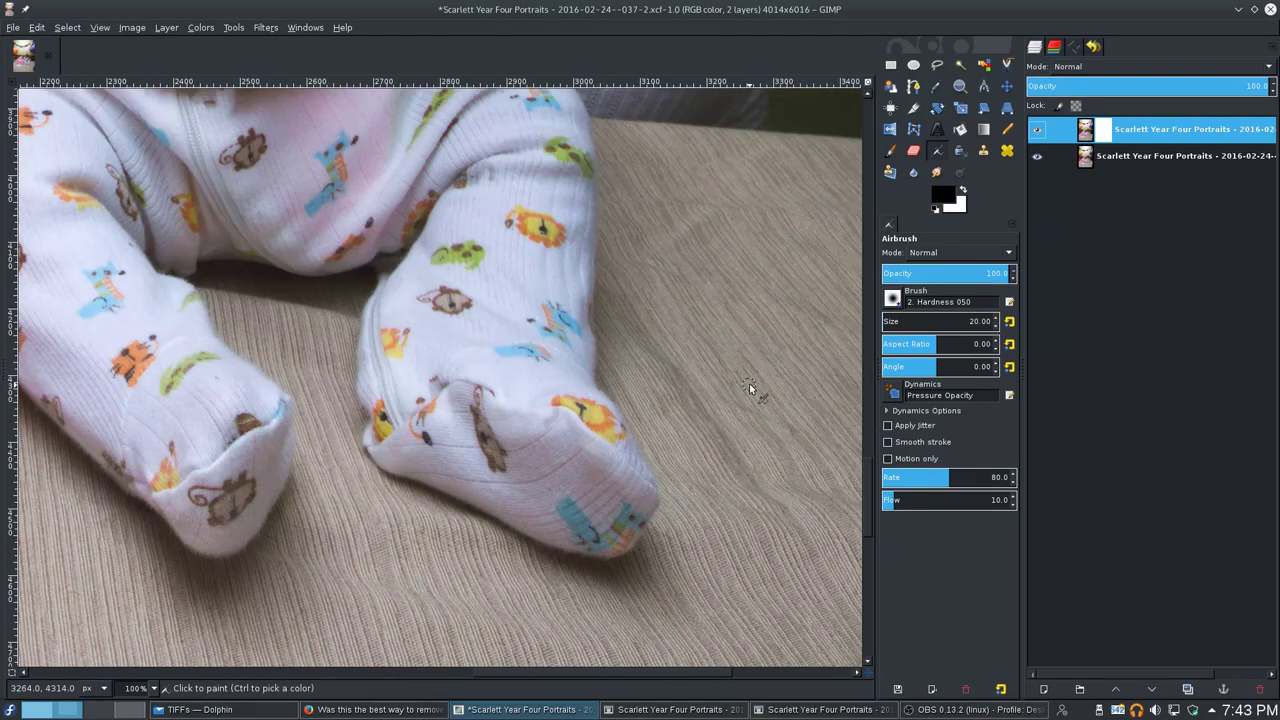
scroll(750, 387, up, 5)
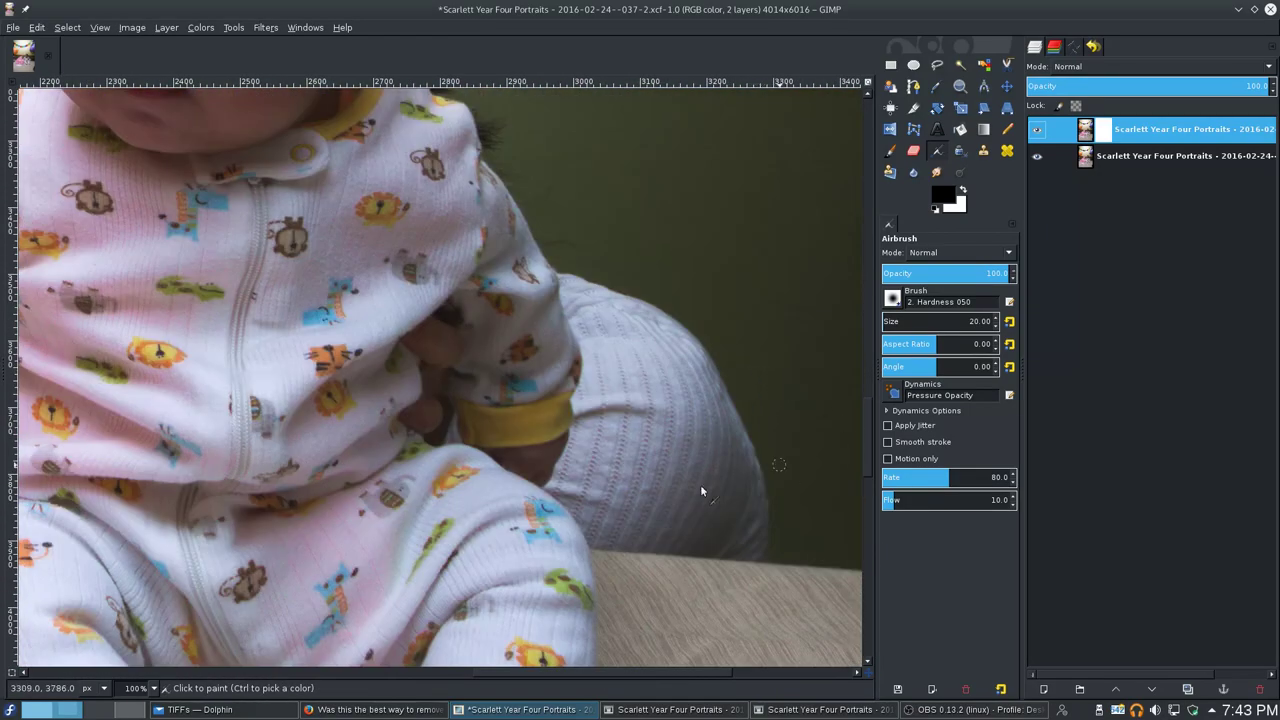
drag(495, 675, 537, 675)
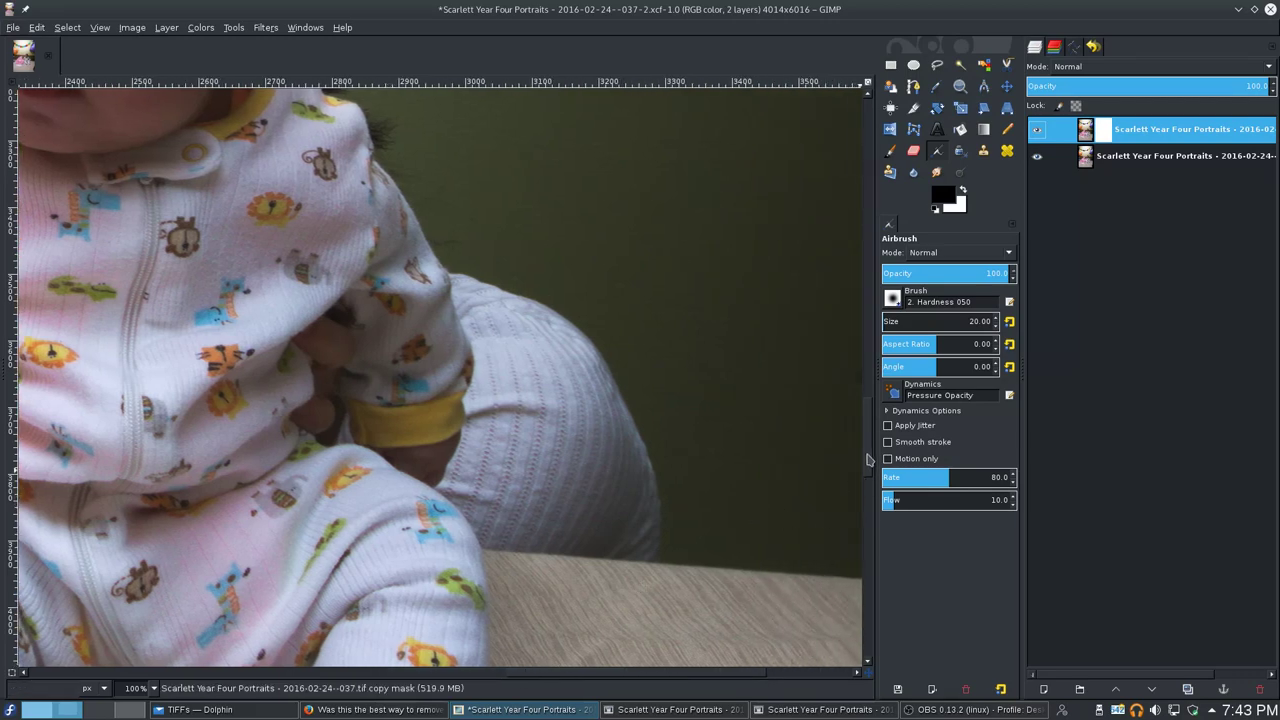
drag(866, 460, 866, 463)
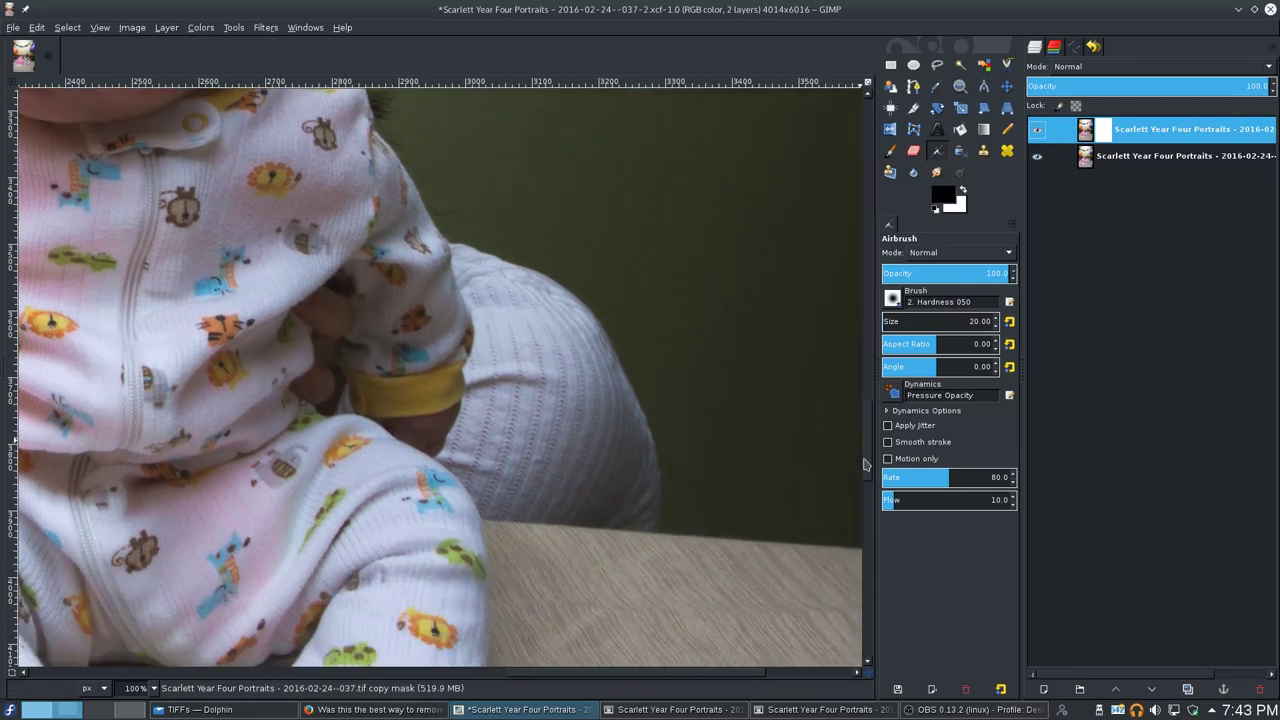
- Choose the Paintbrush at size 194.75 with black as the painting colour
click(893, 153)
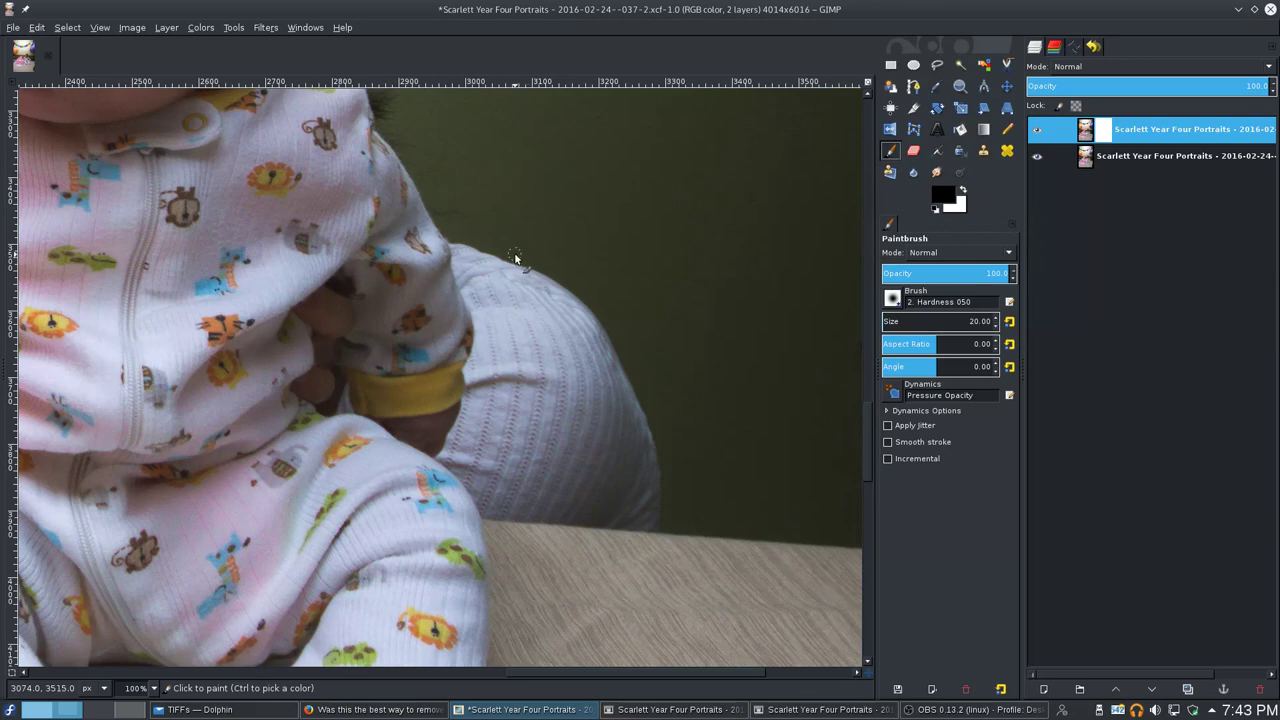
click(902, 321)
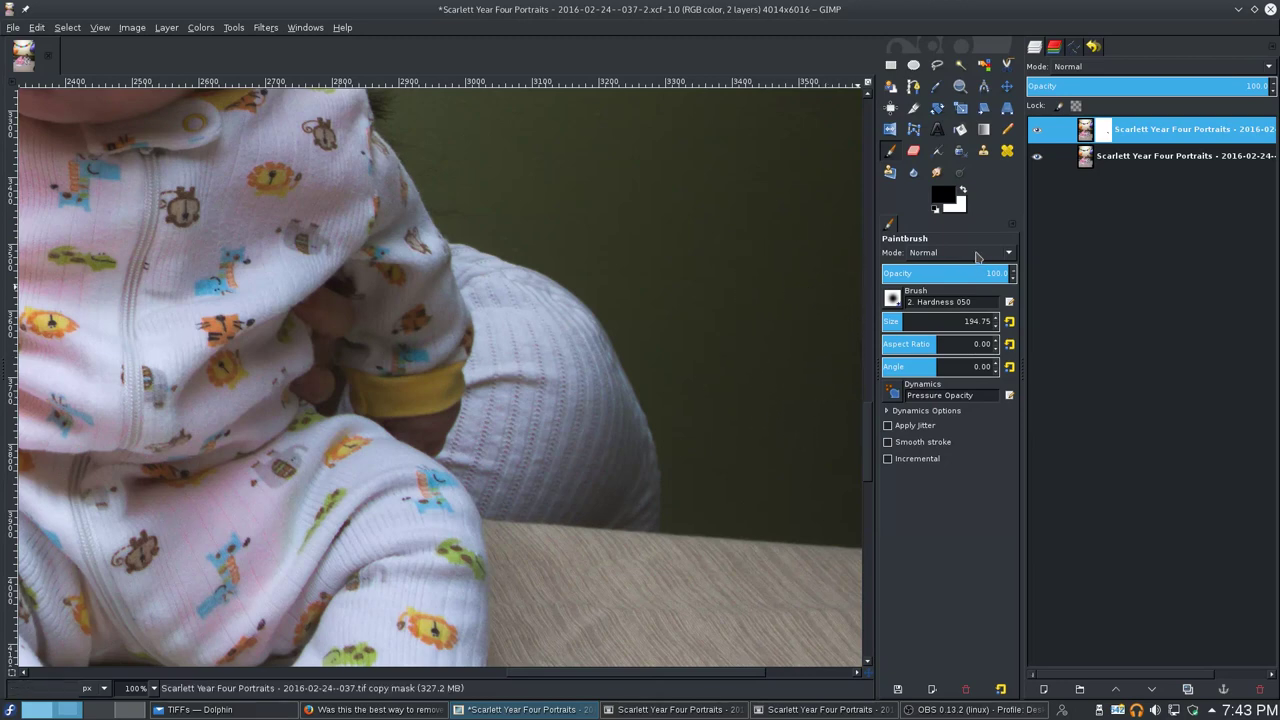
click(962, 190)
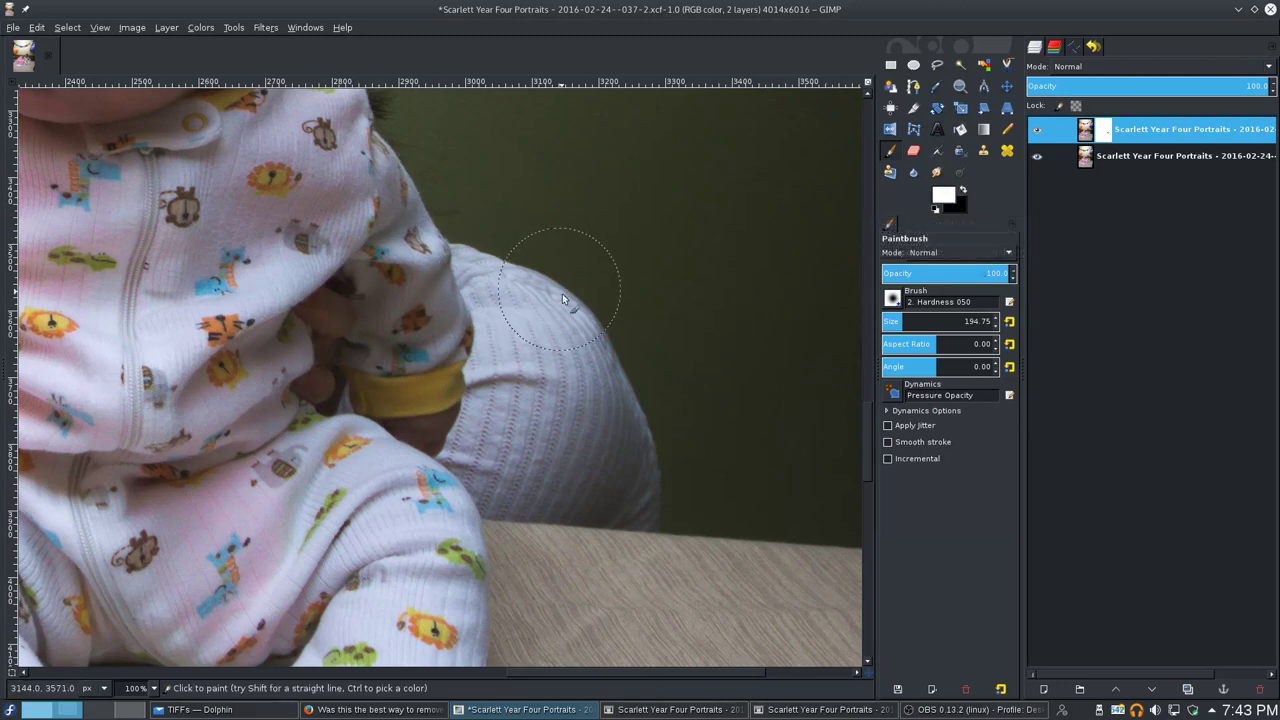
click(963, 192)
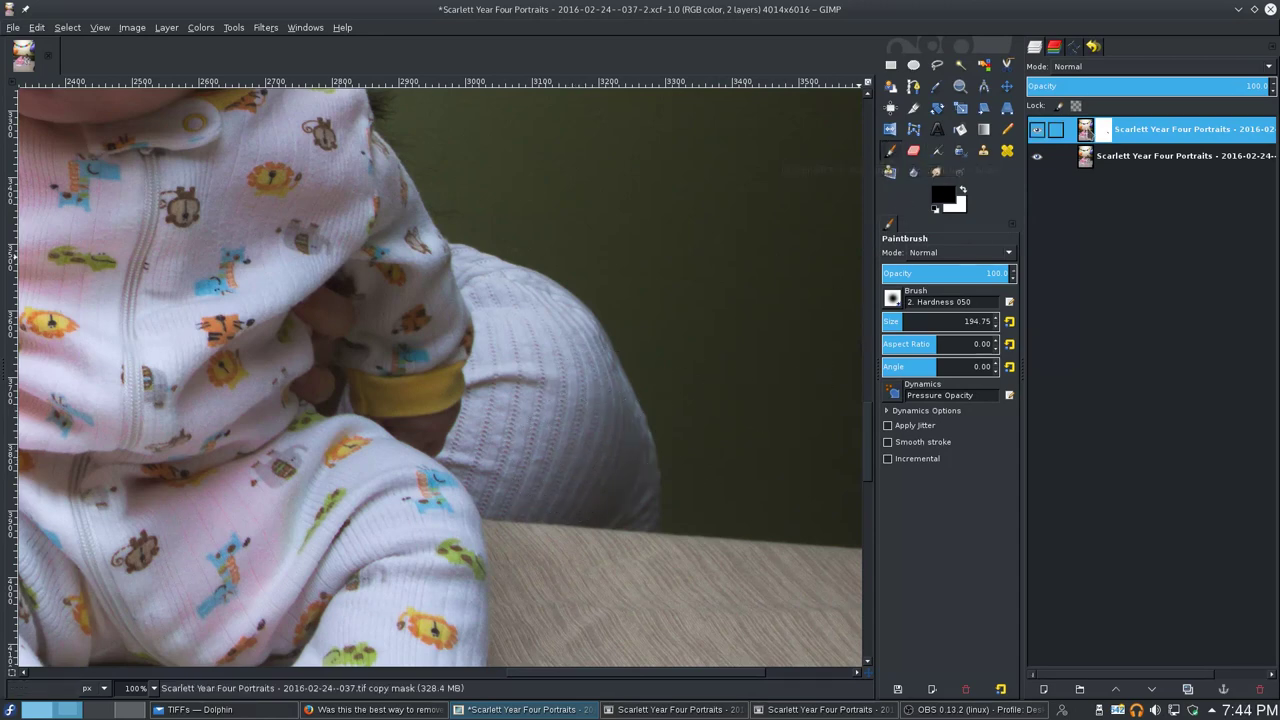
- Undo the black stroke painted directly on the photo and reselect the layer's thumbnails
mouse_move(705, 330)
mouse_down()
mouse_move(734, 166)
mouse_move(702, 318)
mouse_up()
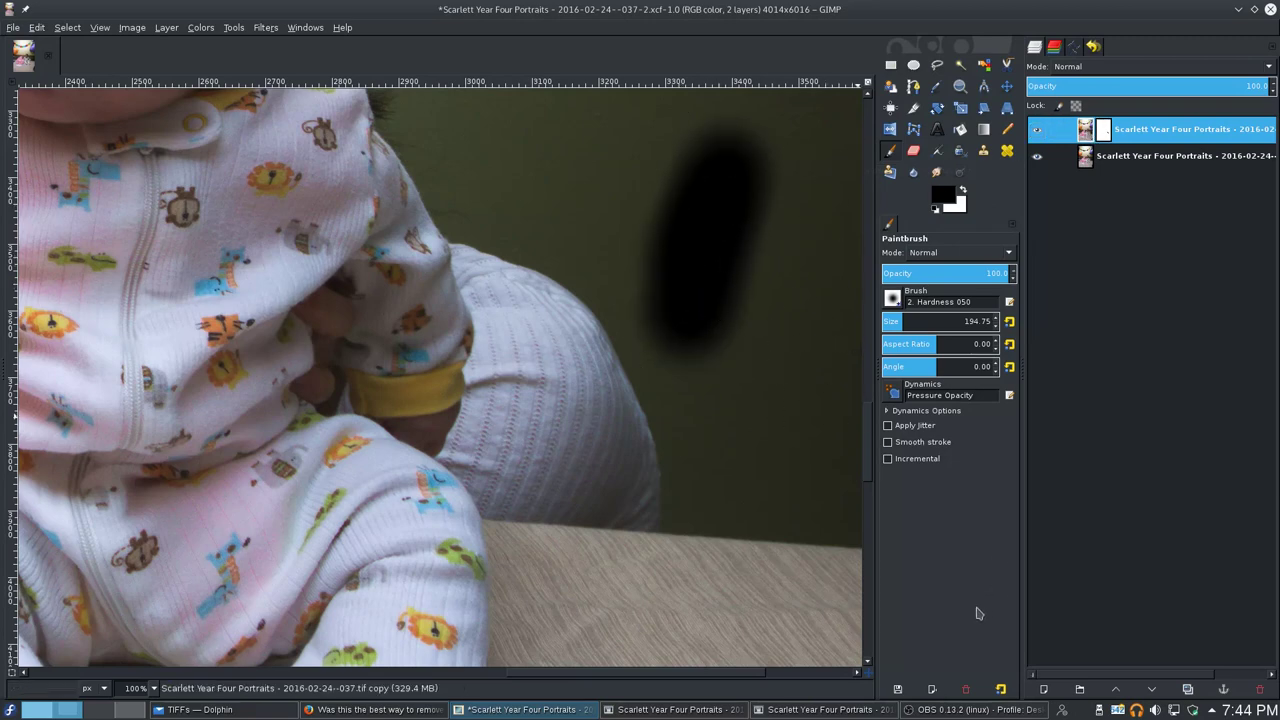
click(1094, 47)
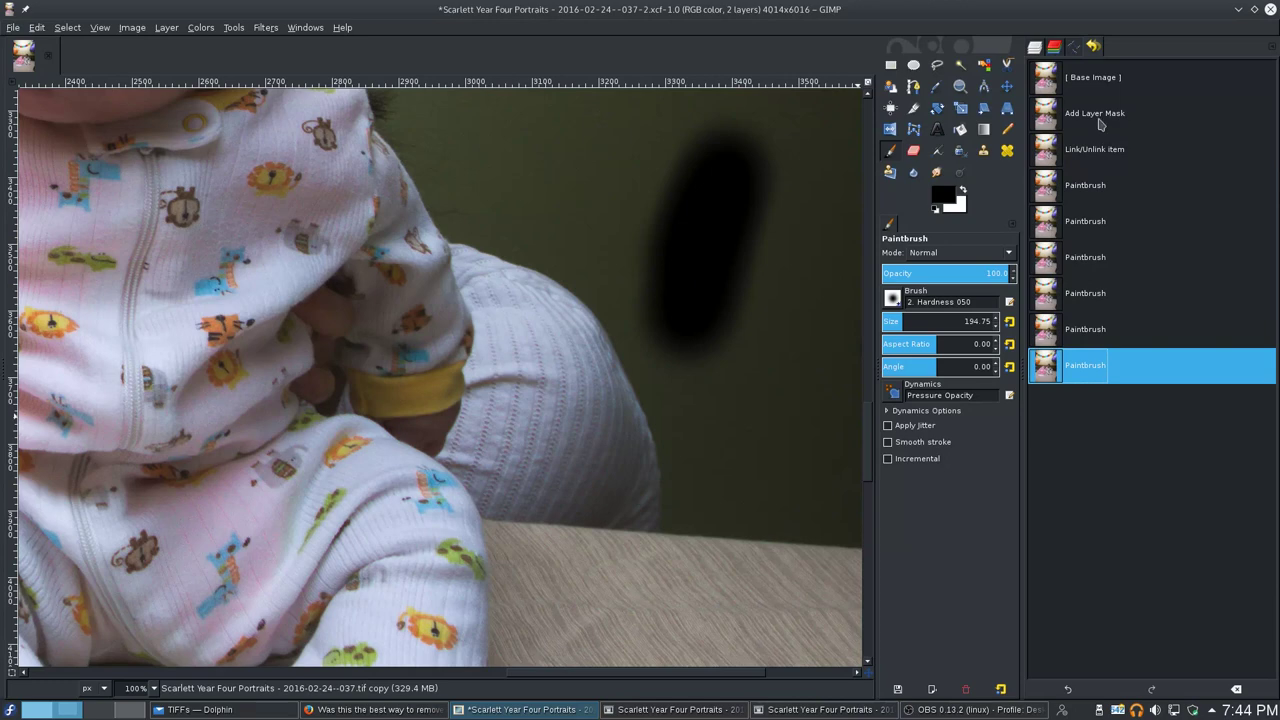
click(1098, 150)
click(1035, 47)
click(1104, 131)
click(1085, 130)
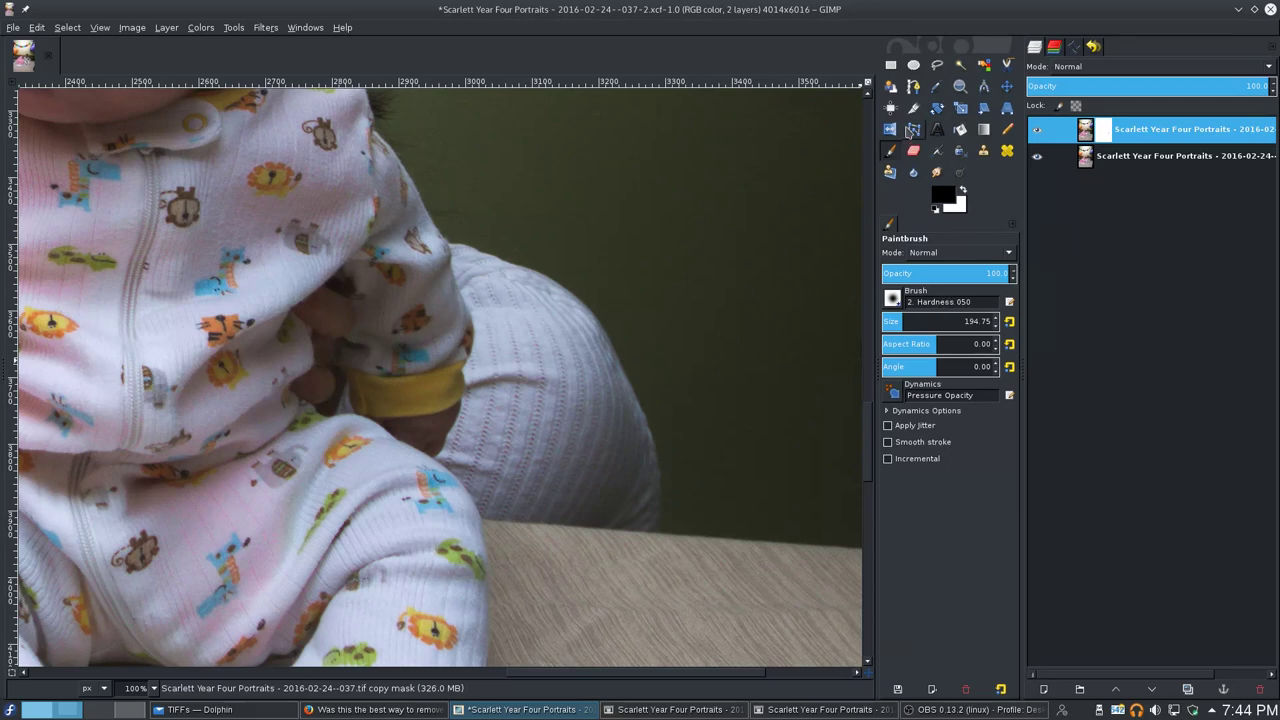
- Try a Pencil mark, then mask a soft dab across the shoulder with the Paintbrush
click(1007, 129)
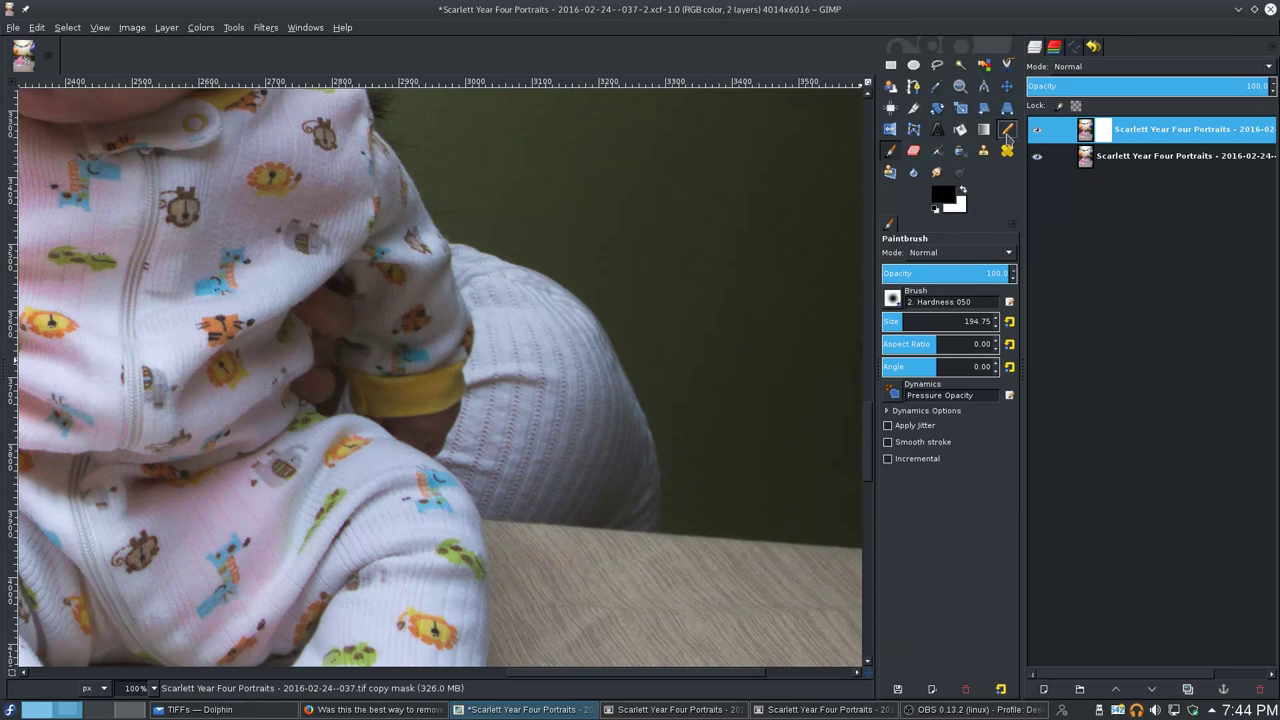
click(600, 308)
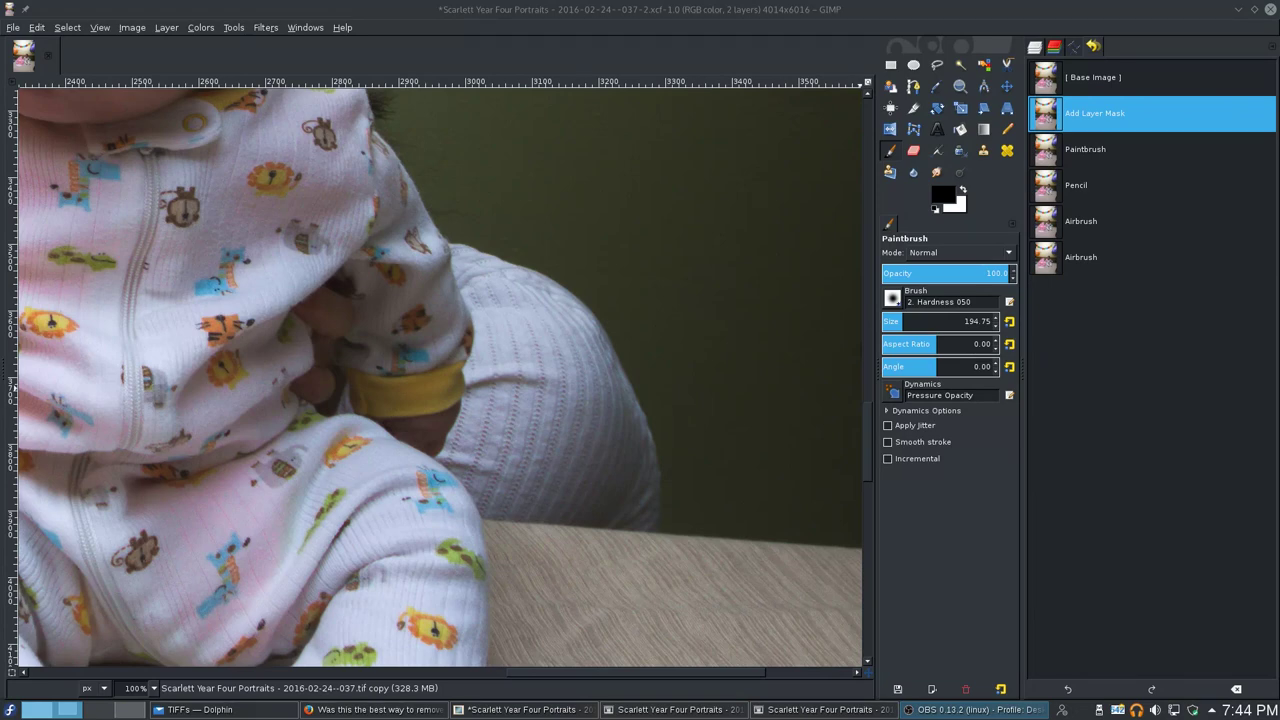
click(1035, 47)
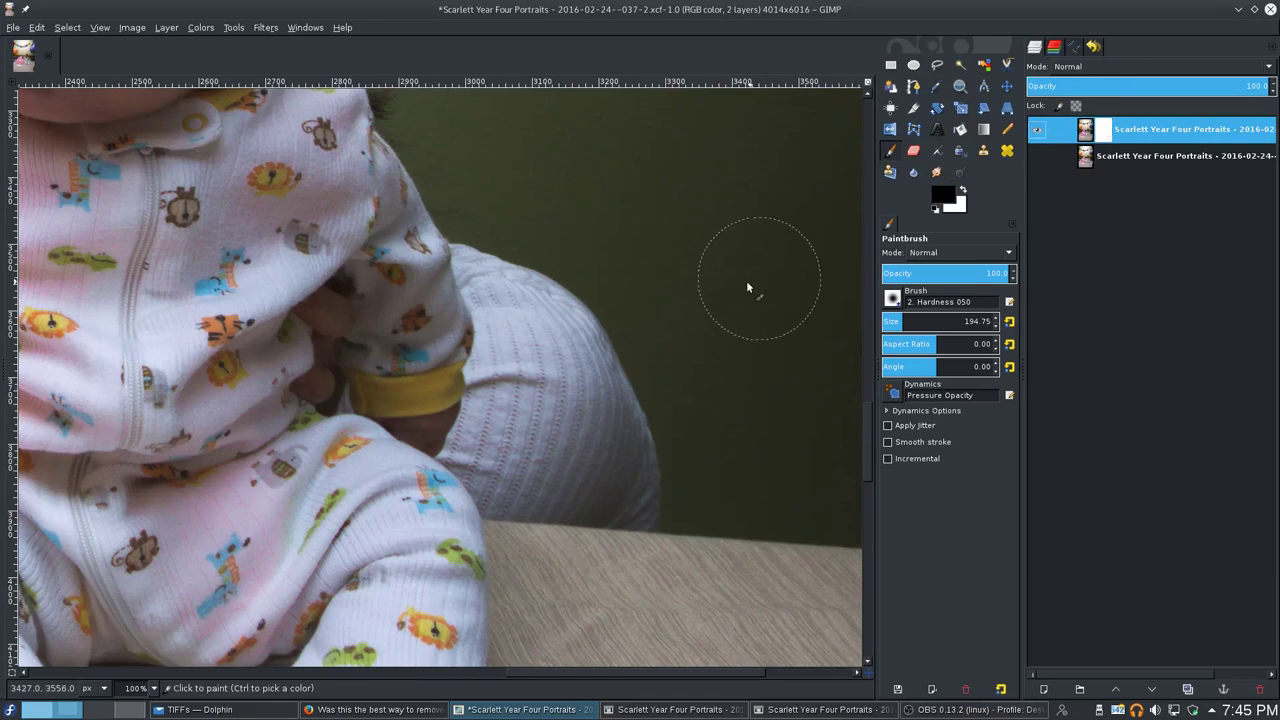
click(543, 318)
mouse_move(549, 333)
mouse_down()
mouse_move(590, 340)
mouse_move(612, 413)
mouse_move(565, 370)
mouse_move(603, 403)
mouse_up()
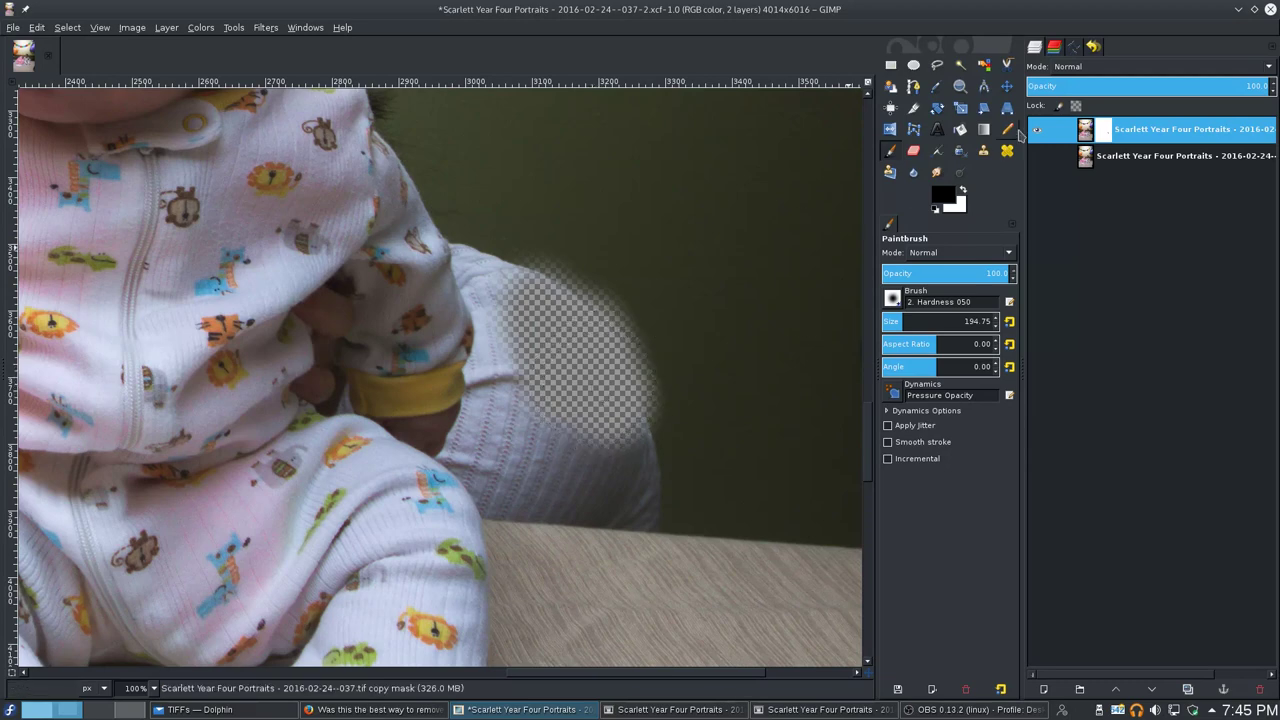
- Revert the shoulder painting through Undo History
click(1093, 46)
click(1088, 158)
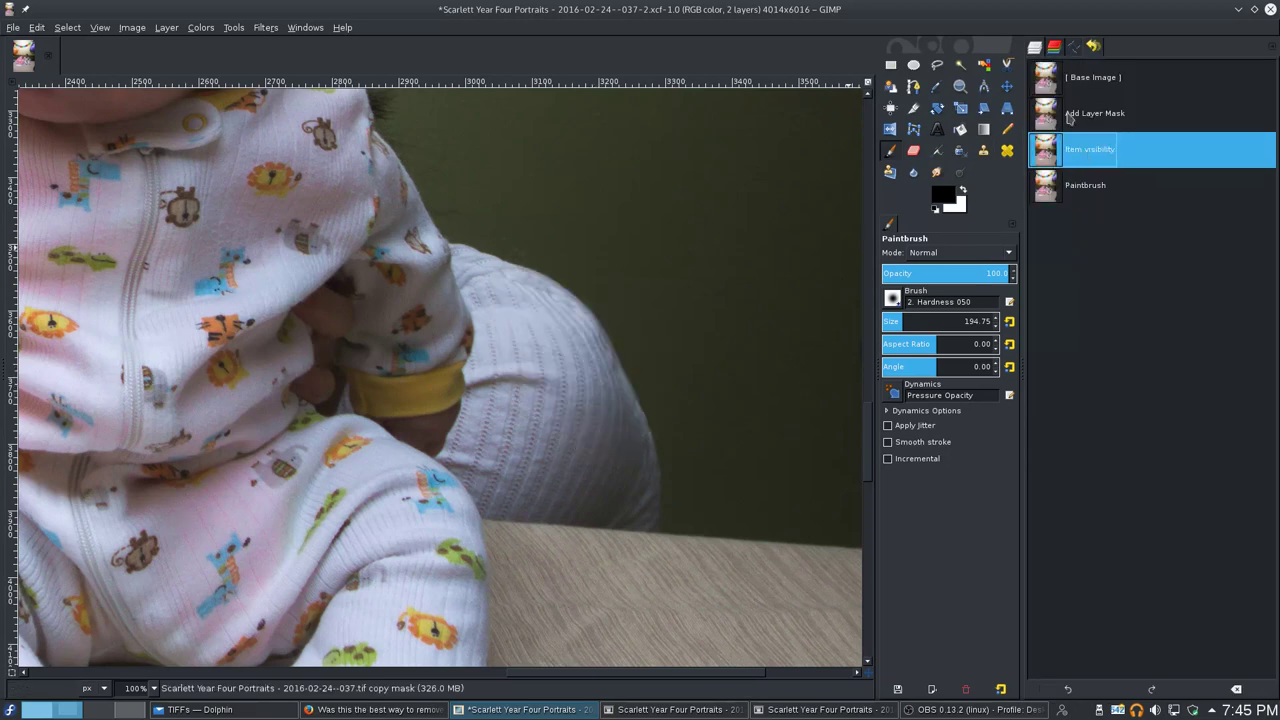
click(1036, 47)
- Mask a soft patch on the shoulder, then switch to the 2. Hardness 100 brush
mouse_move(585, 425)
mouse_down()
mouse_move(629, 475)
mouse_move(630, 451)
mouse_move(618, 466)
mouse_move(570, 386)
mouse_move(561, 442)
mouse_move(556, 388)
mouse_move(556, 437)
mouse_move(540, 414)
mouse_move(541, 340)
mouse_move(554, 362)
mouse_move(568, 332)
mouse_move(580, 359)
mouse_move(523, 273)
mouse_move(537, 383)
mouse_move(512, 438)
mouse_move(522, 467)
mouse_move(637, 481)
mouse_move(518, 464)
mouse_move(526, 364)
mouse_up()
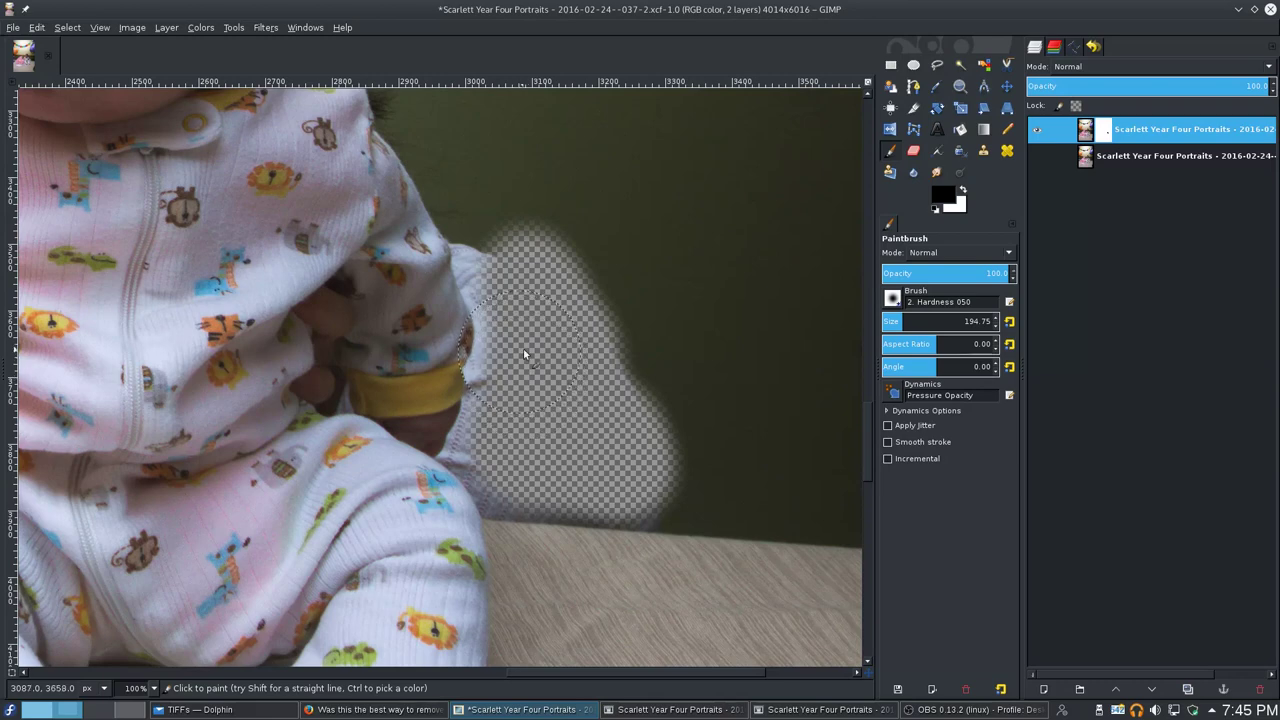
click(892, 298)
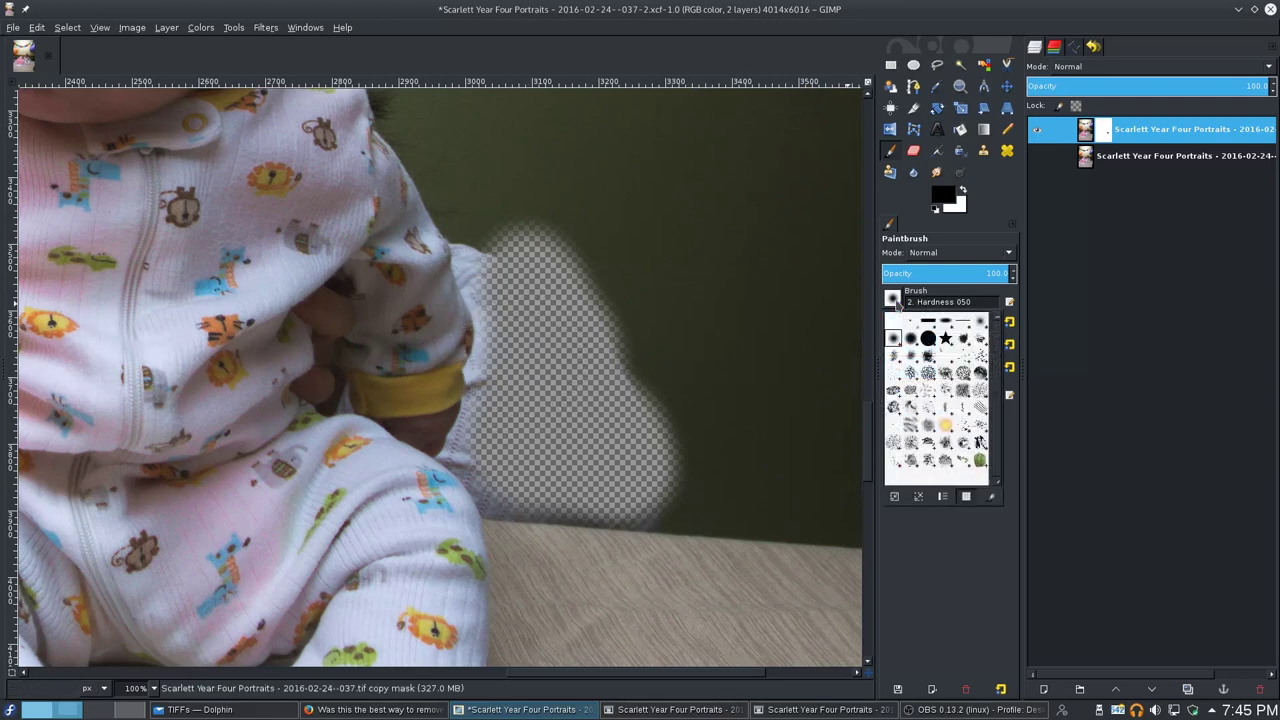
click(910, 337)
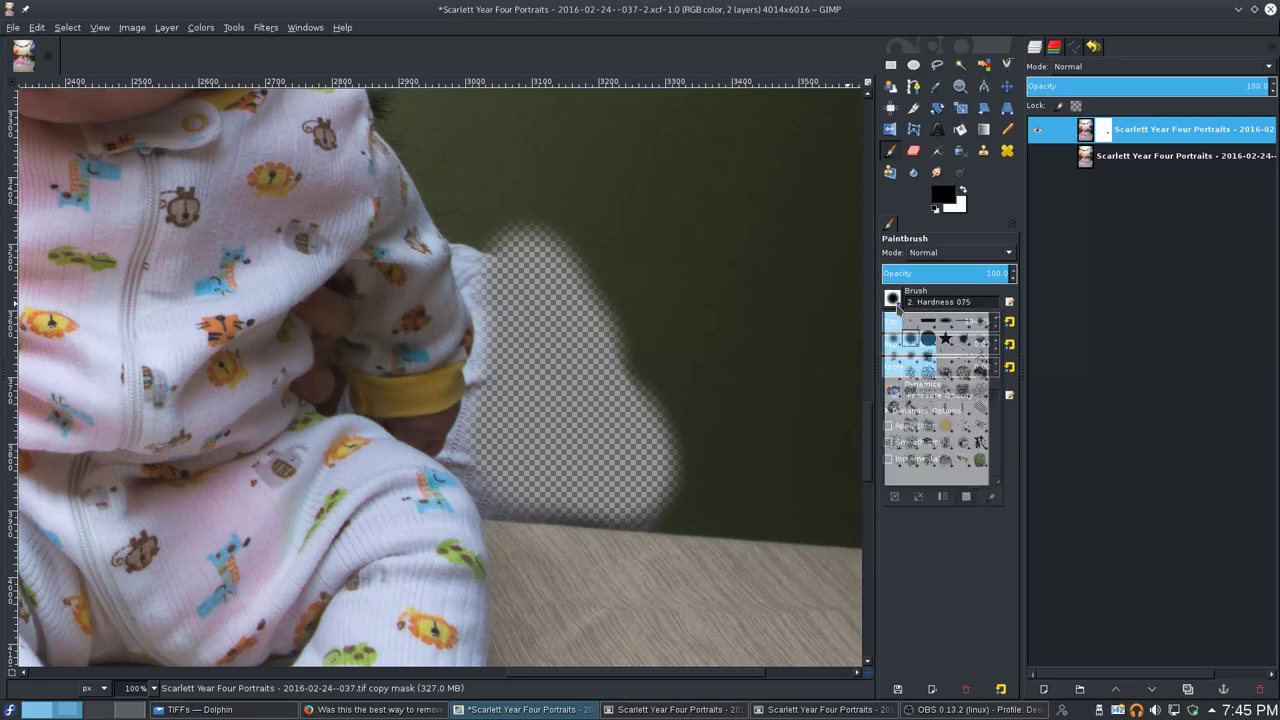
click(523, 357)
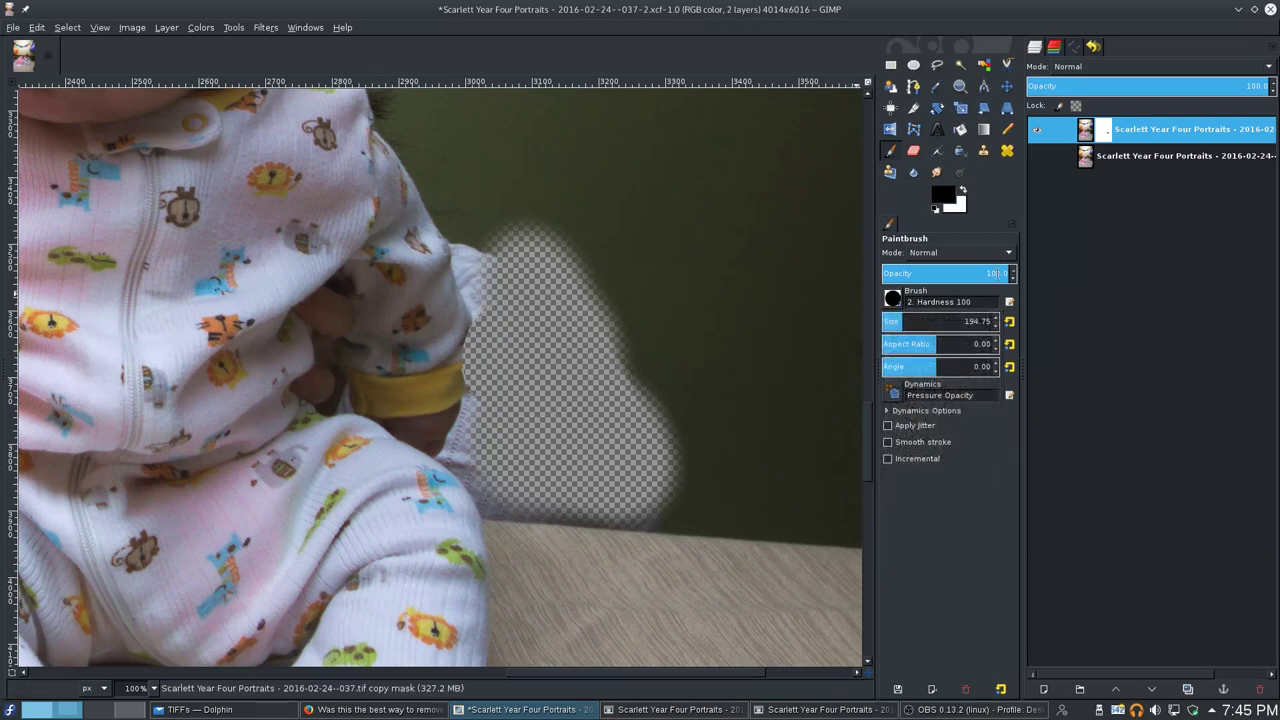
- Mask more of the shoulder with the hard brush, then revert it in Undo History
mouse_move(532, 295)
mouse_down()
mouse_move(514, 268)
mouse_move(515, 455)
mouse_up()
click(1094, 47)
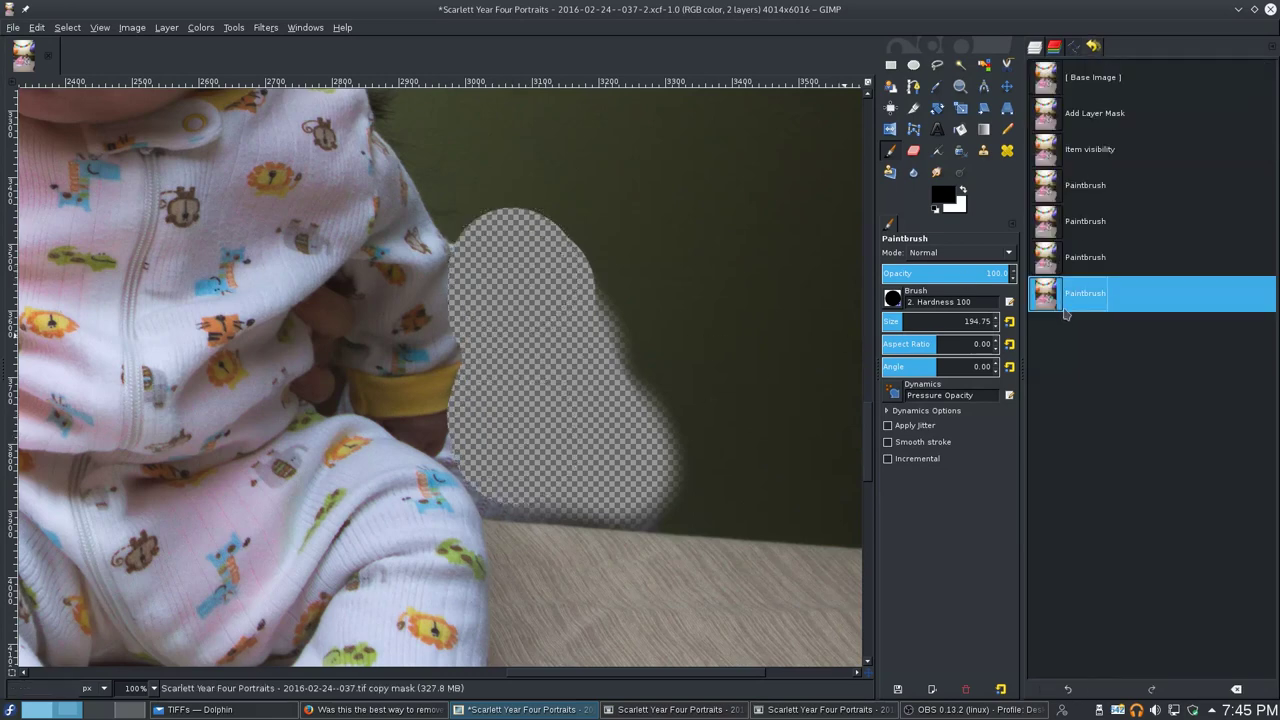
click(1095, 152)
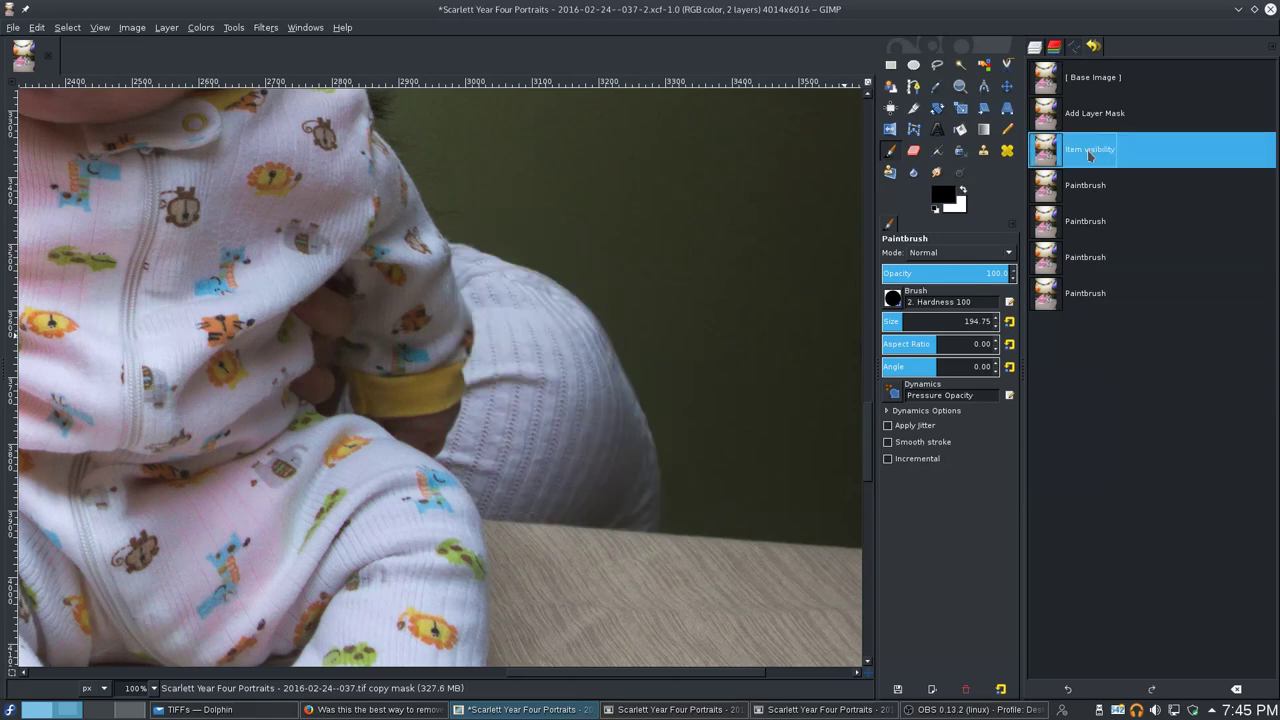
- Revert the earlier masking and paint a hard-edged mask down across the shoulder
click(1092, 187)
click(1092, 152)
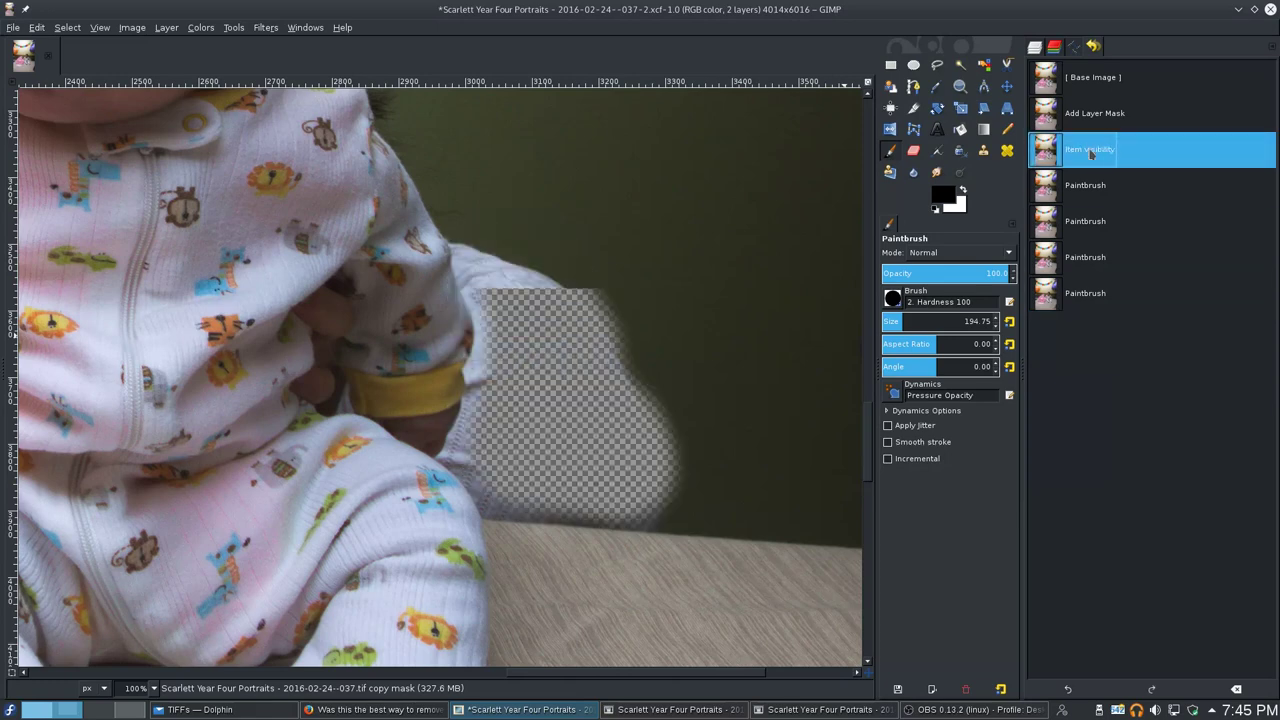
click(1034, 47)
click(546, 377)
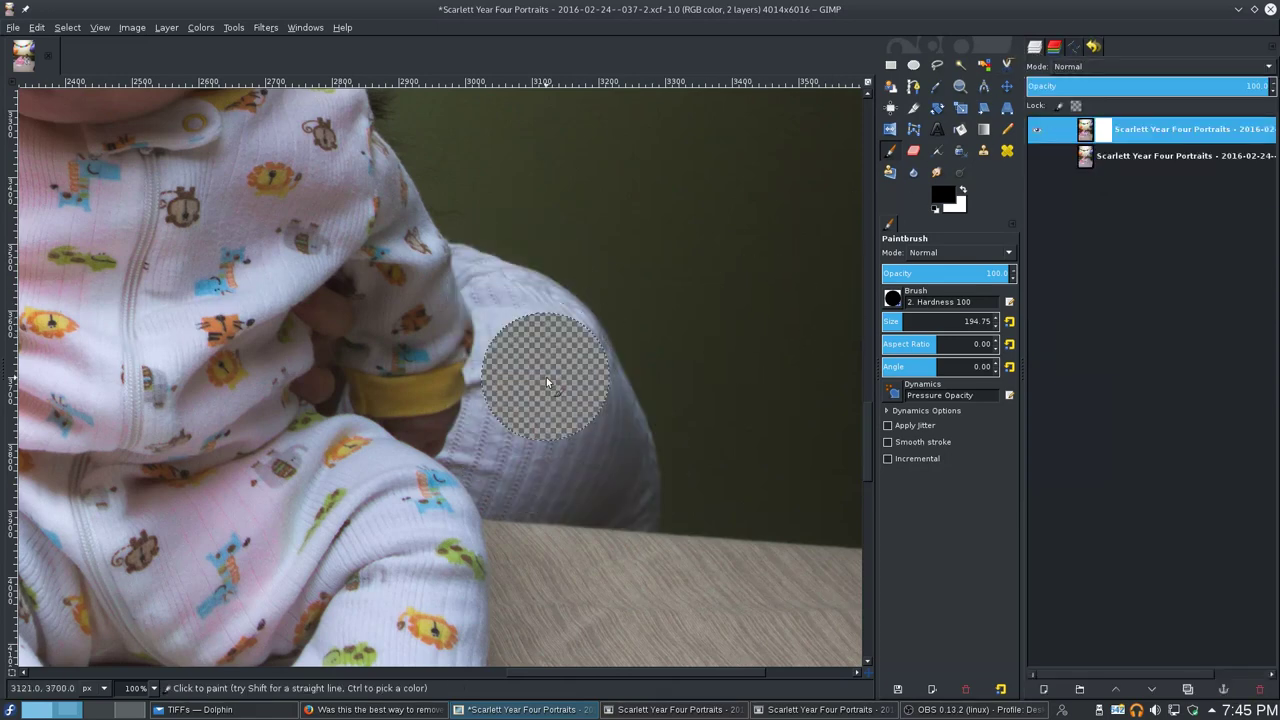
mouse_move(546, 377)
mouse_down()
mouse_move(563, 434)
mouse_move(587, 457)
mouse_move(536, 335)
mouse_move(535, 295)
mouse_move(526, 430)
mouse_move(571, 459)
mouse_up()
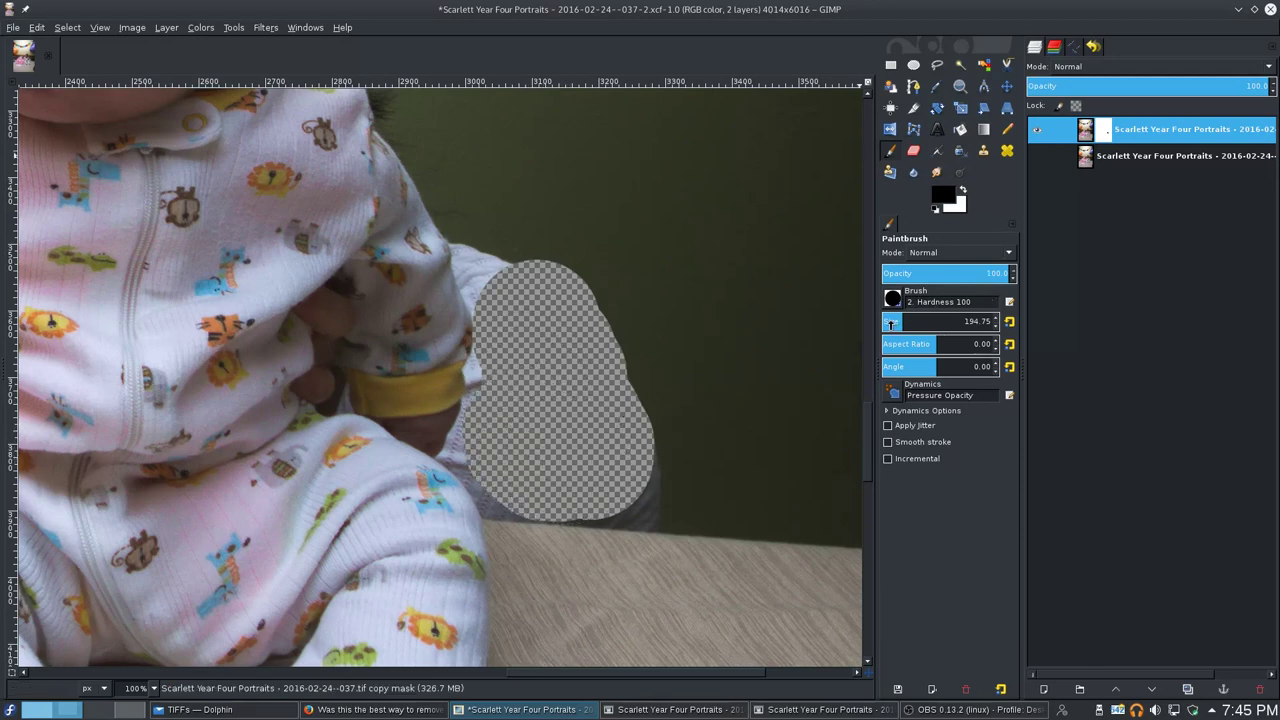
- At brush size 85.76, mask the edges along the sleeve and table, then make white current
drag(890, 323, 885, 323)
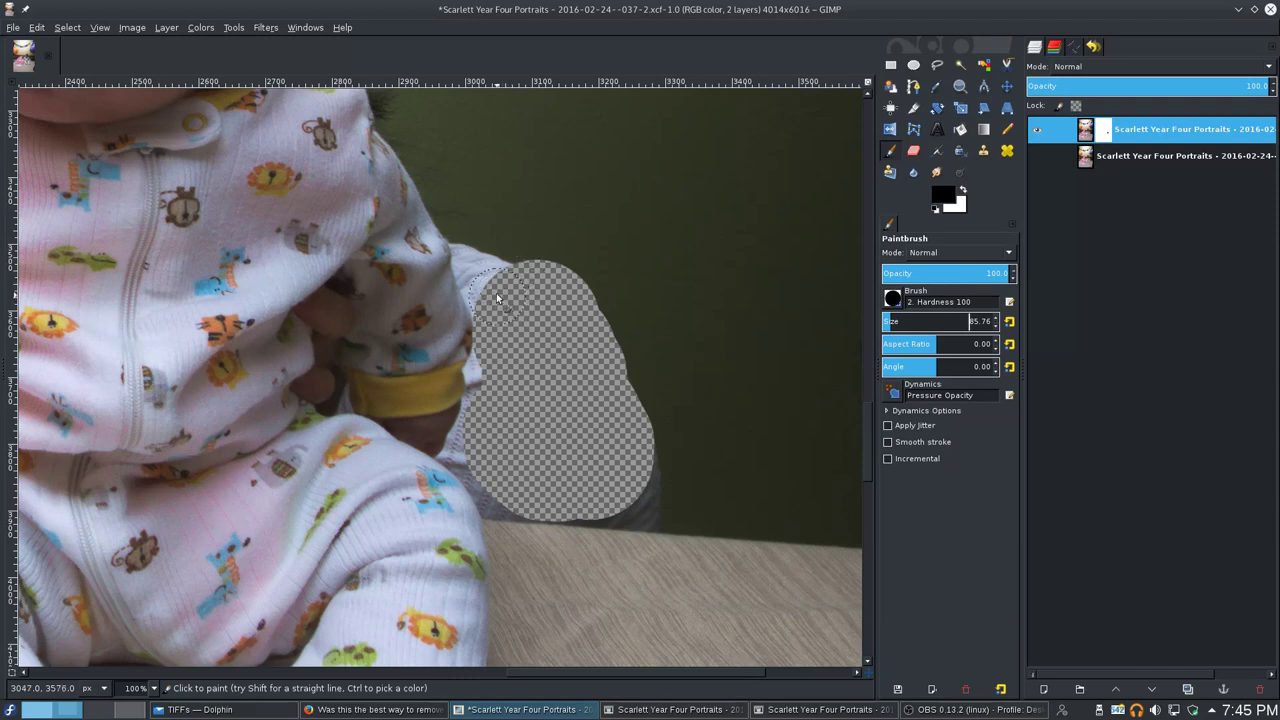
drag(491, 287, 483, 278)
click(479, 261)
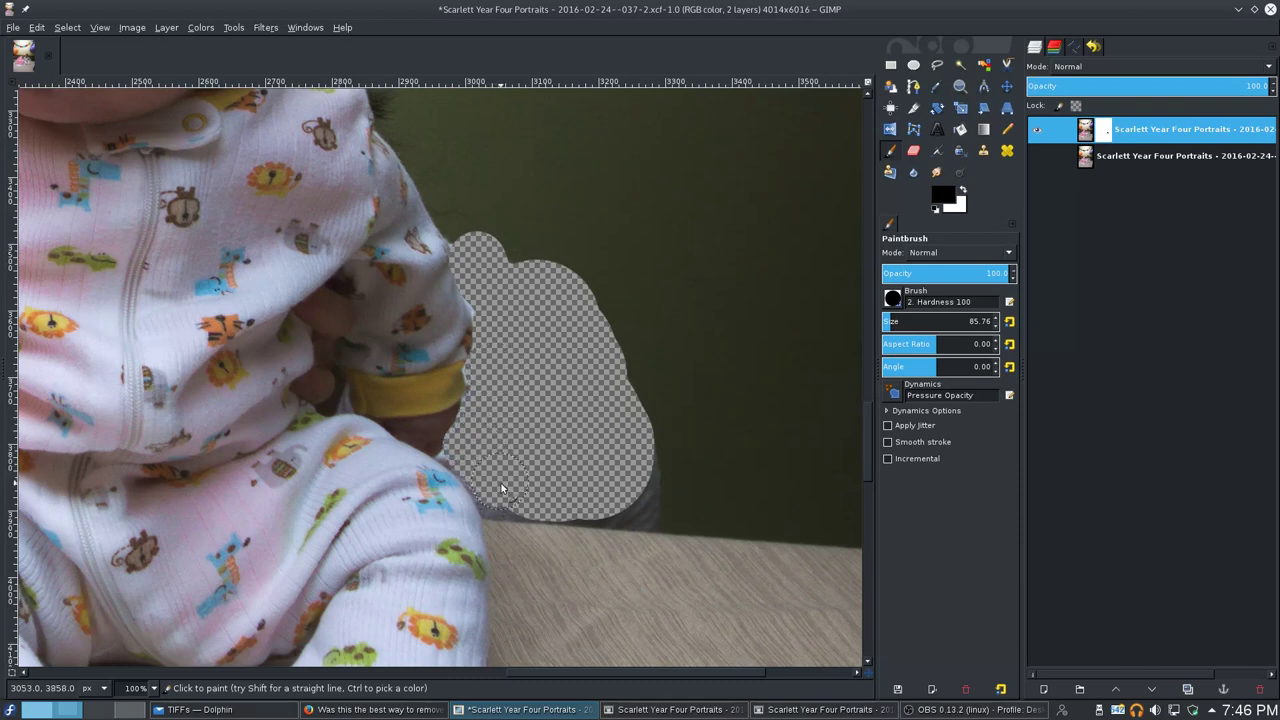
mouse_move(530, 503)
mouse_down()
mouse_move(630, 511)
mouse_move(633, 469)
mouse_move(634, 501)
mouse_up()
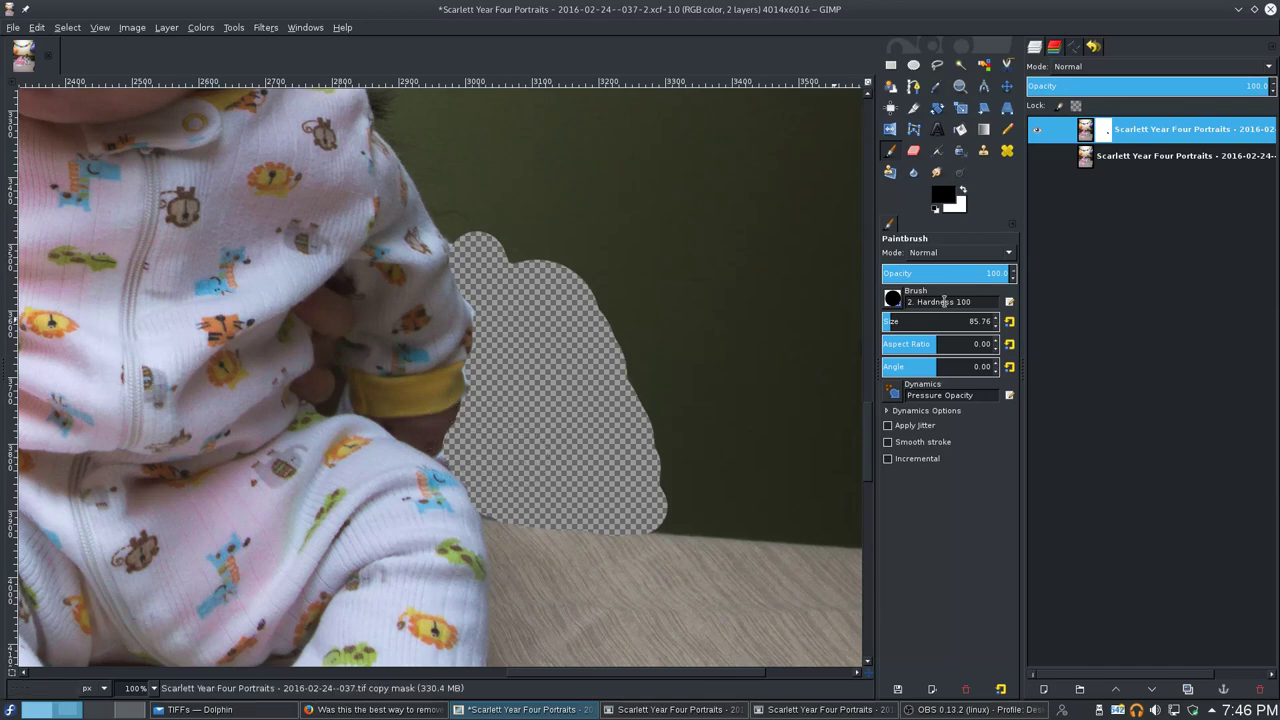
click(963, 191)
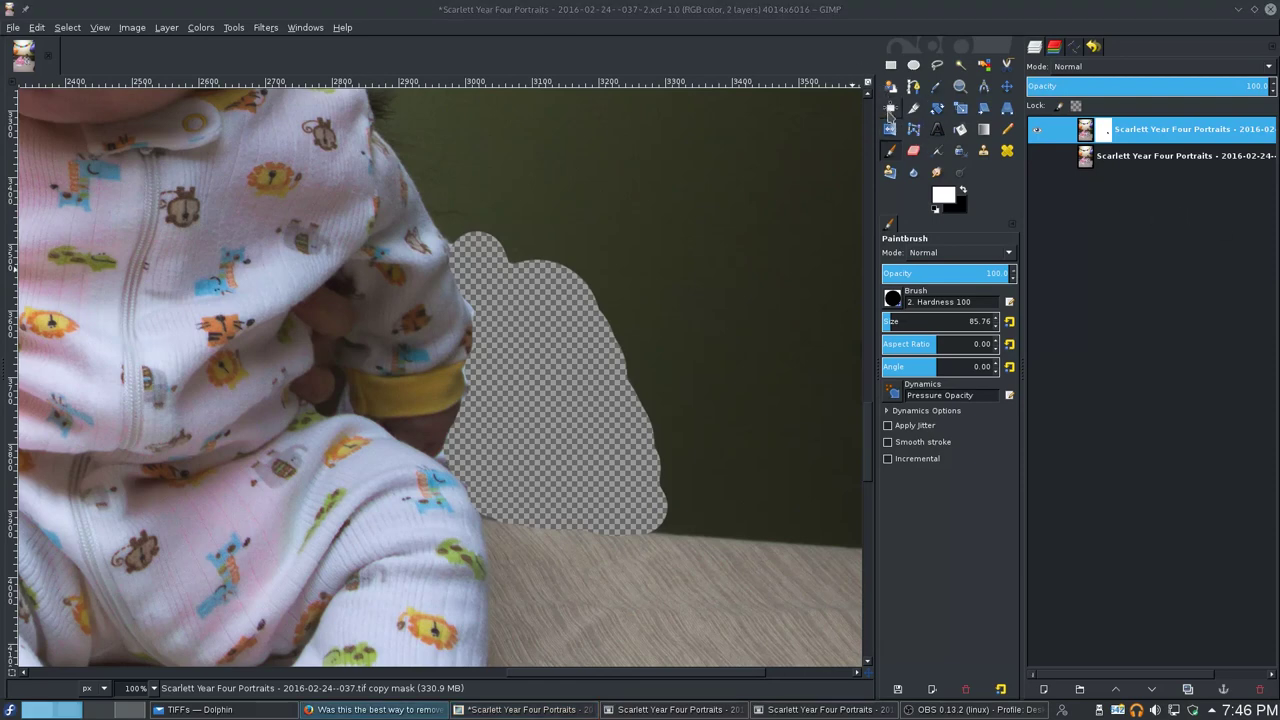
- Set the Move tool to move the active layer and make the bottom photo layer active
click(1006, 88)
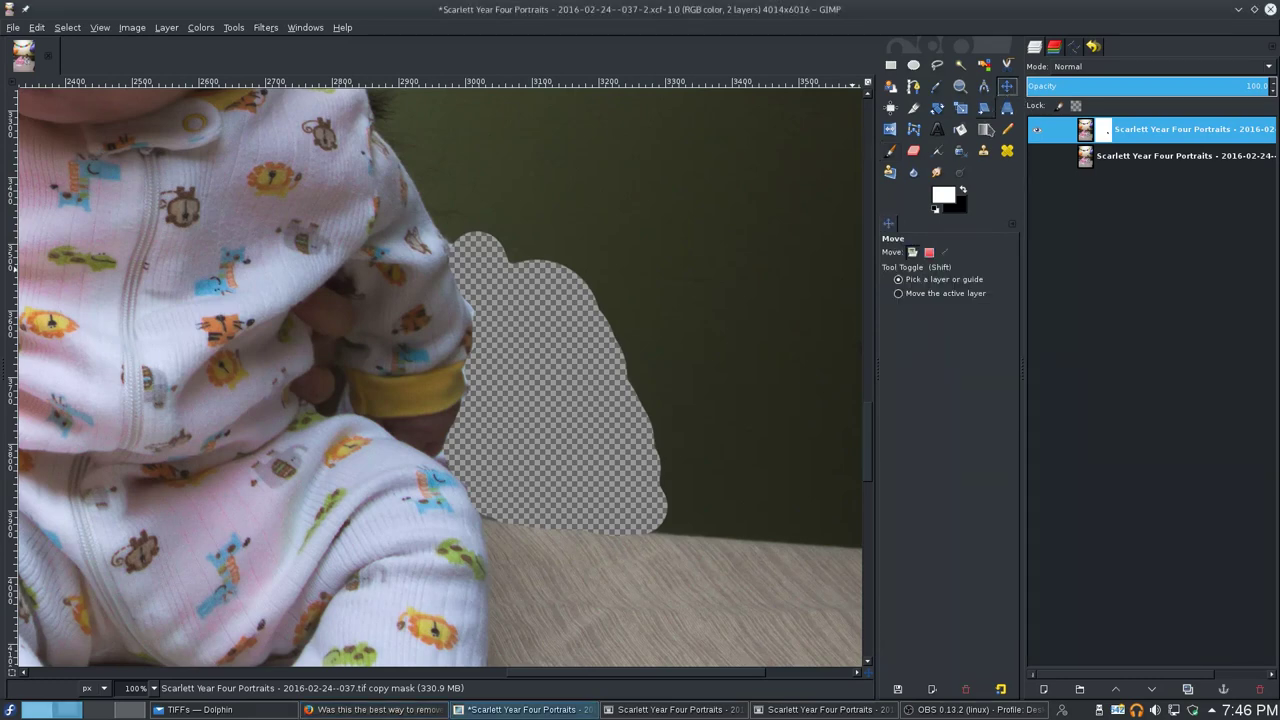
click(980, 296)
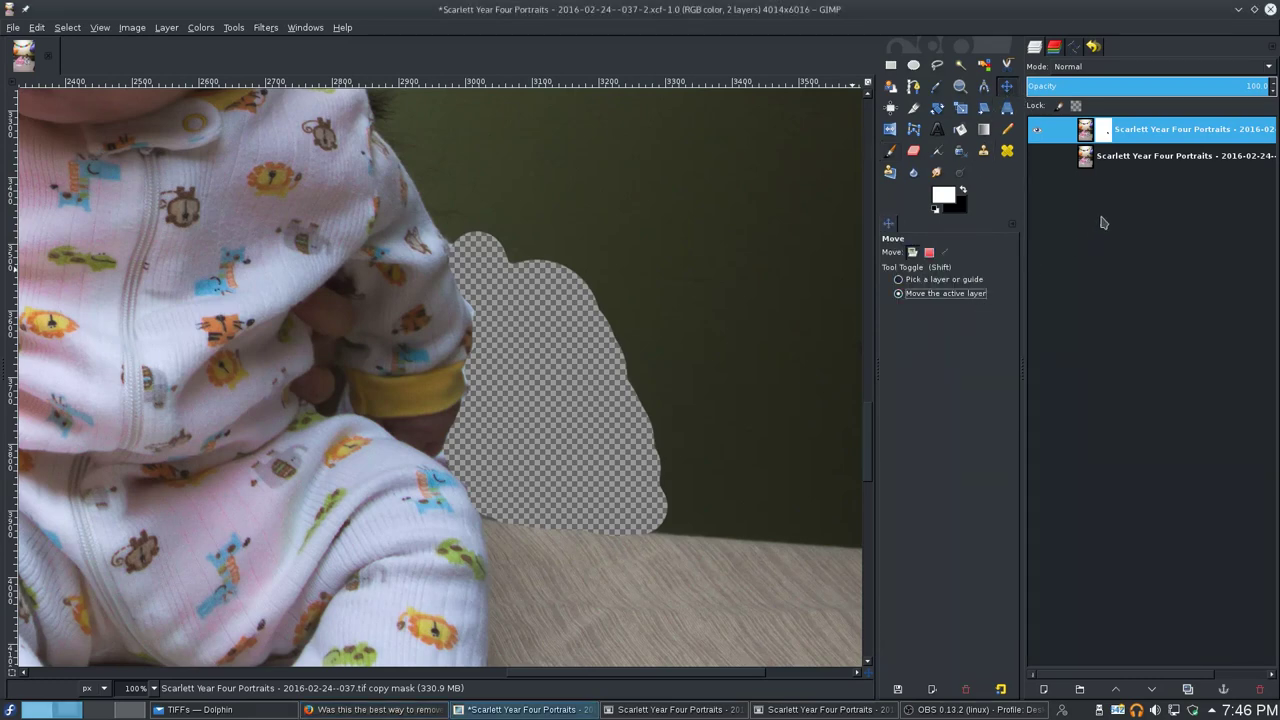
click(1125, 160)
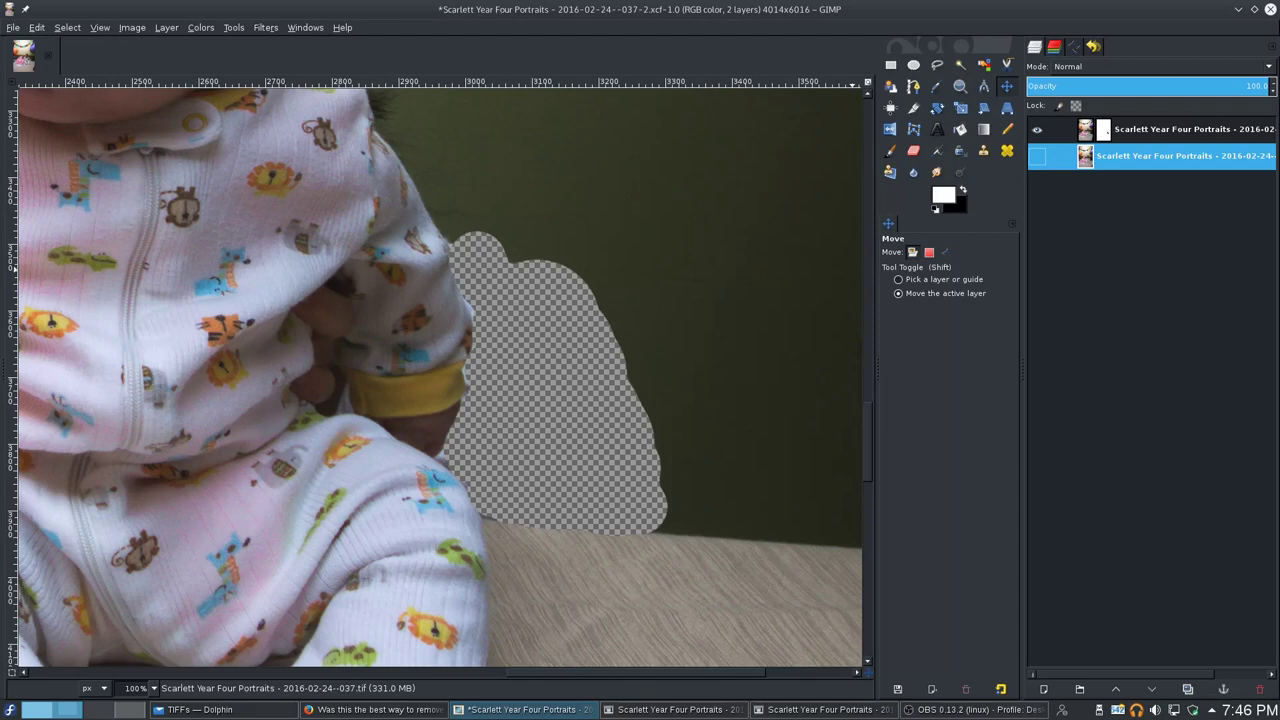
- Undo a trial move of the hidden bottom layer via Undo History
drag(653, 245, 592, 335)
click(1091, 48)
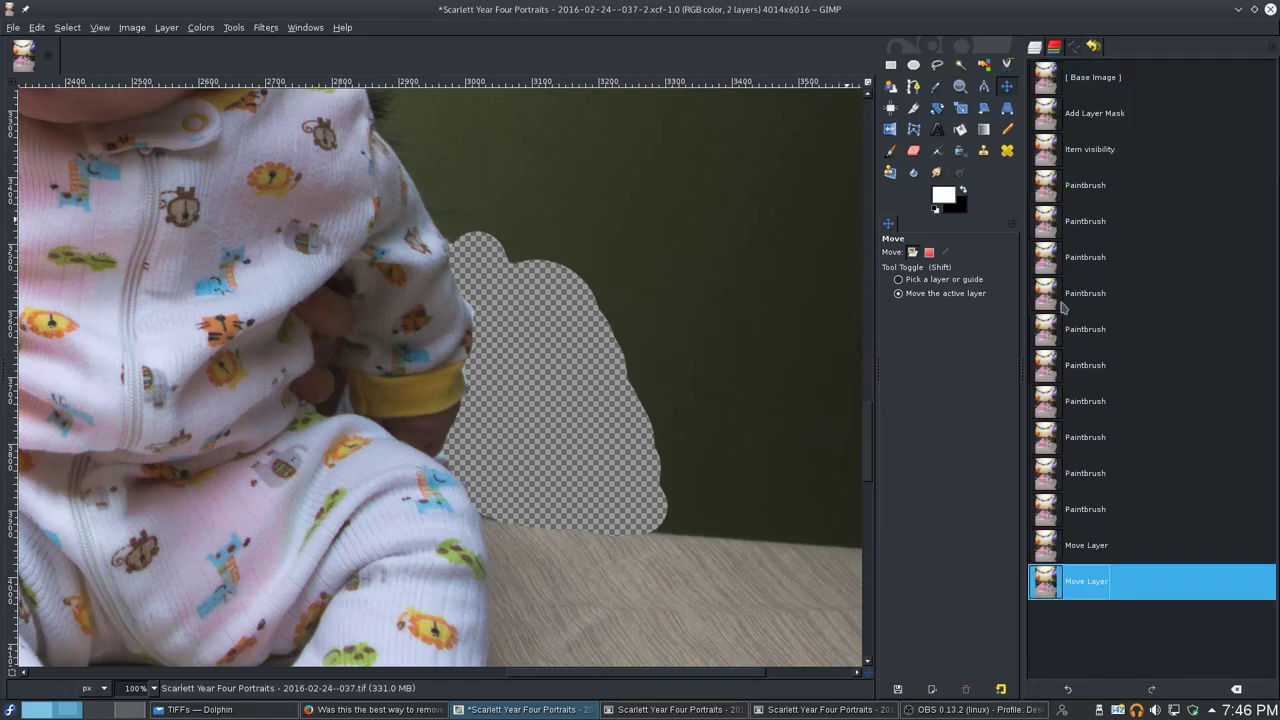
click(1087, 512)
click(1034, 47)
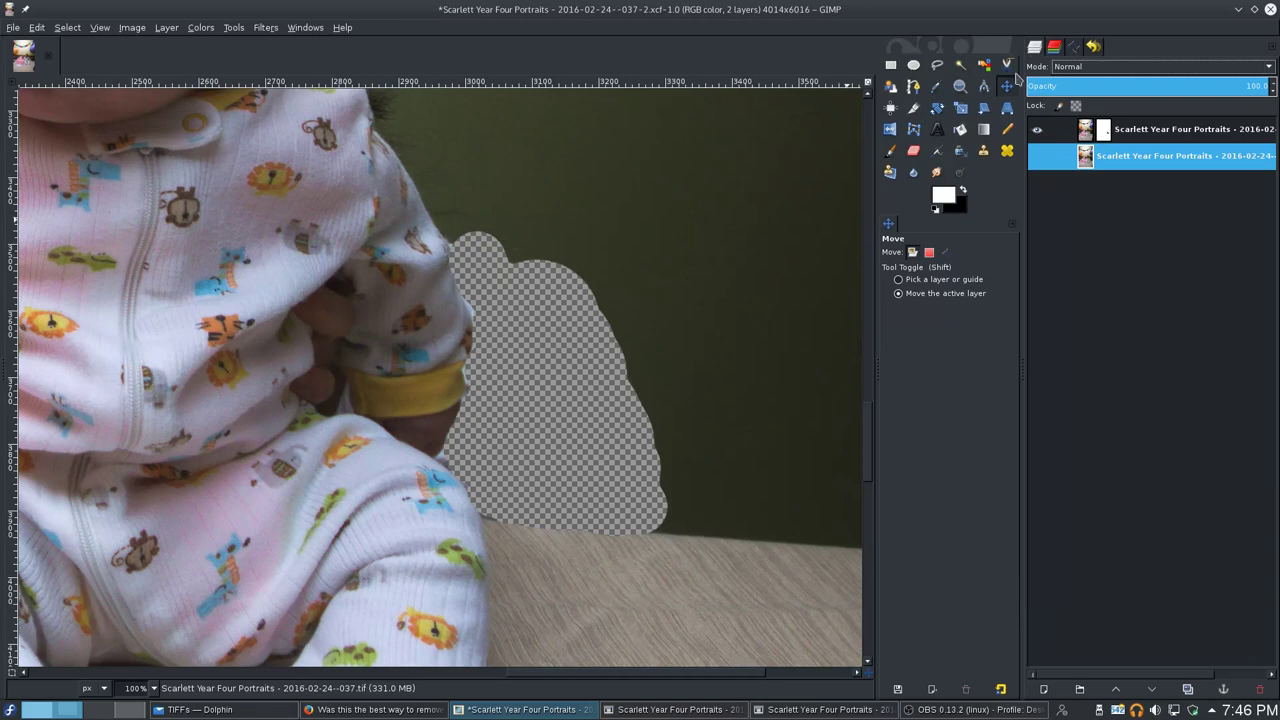
- Show the bottom layer and offset it so plain wall fills the shoulder cutout
click(1037, 156)
drag(691, 240, 604, 259)
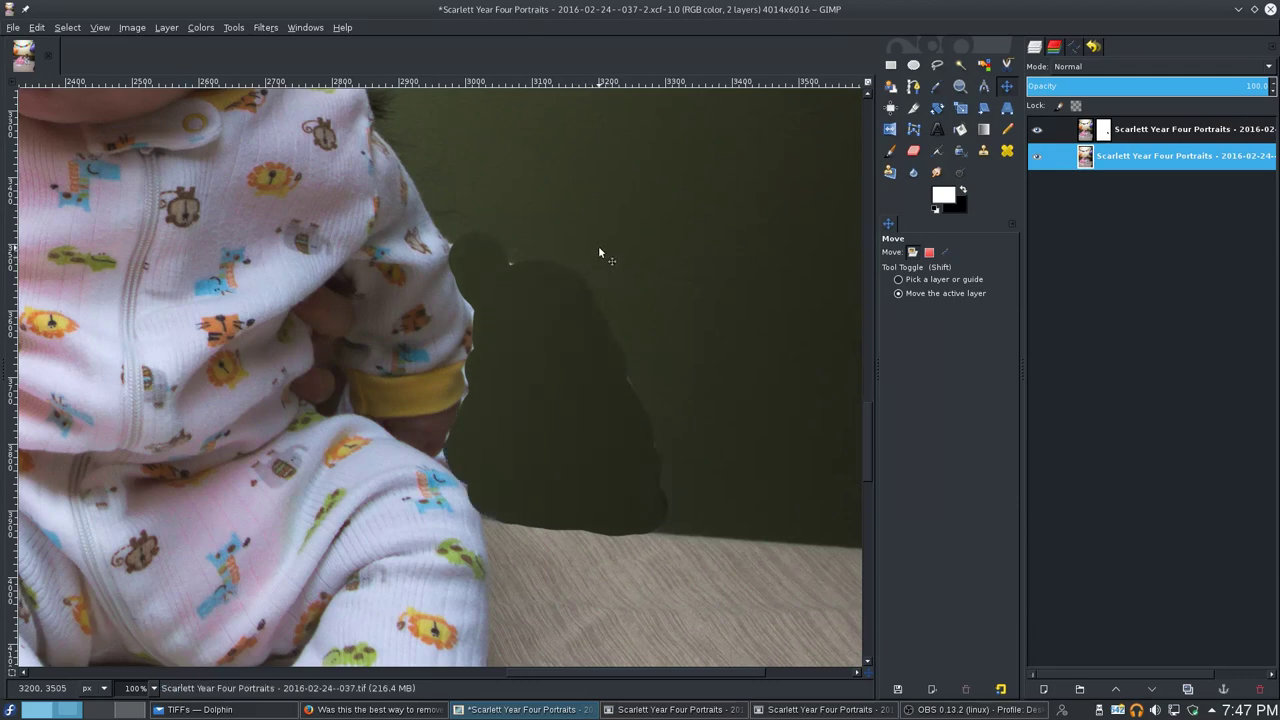
drag(637, 253, 627, 262)
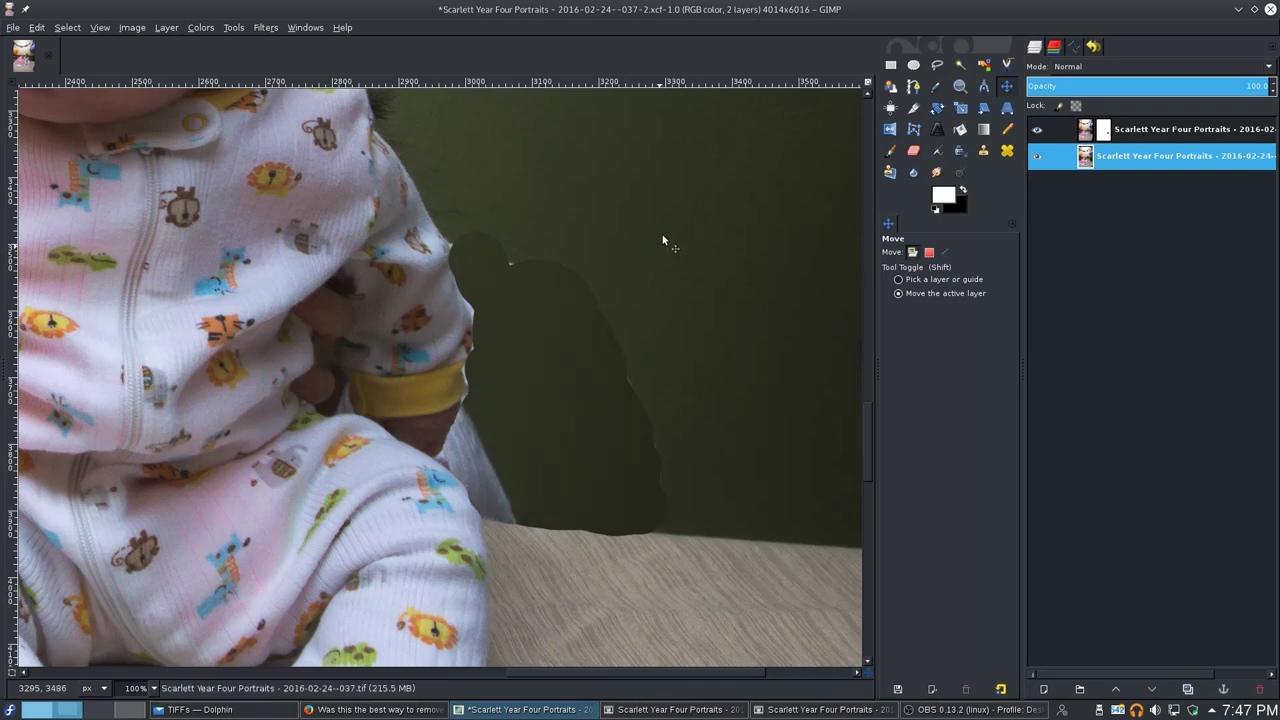
mouse_move(652, 245)
mouse_down()
mouse_move(660, 232)
mouse_move(637, 260)
mouse_up()
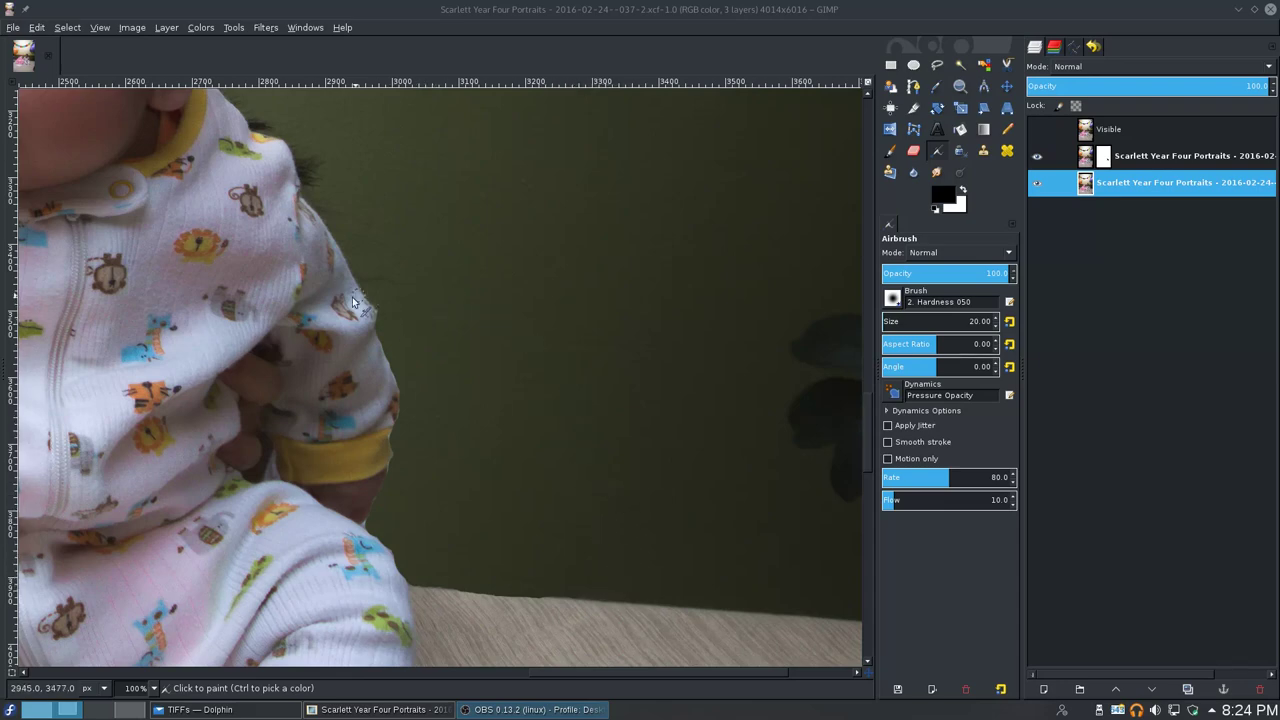
- Zoom out to 12.5% to view the whole photo without the shoulder
click(154, 688)
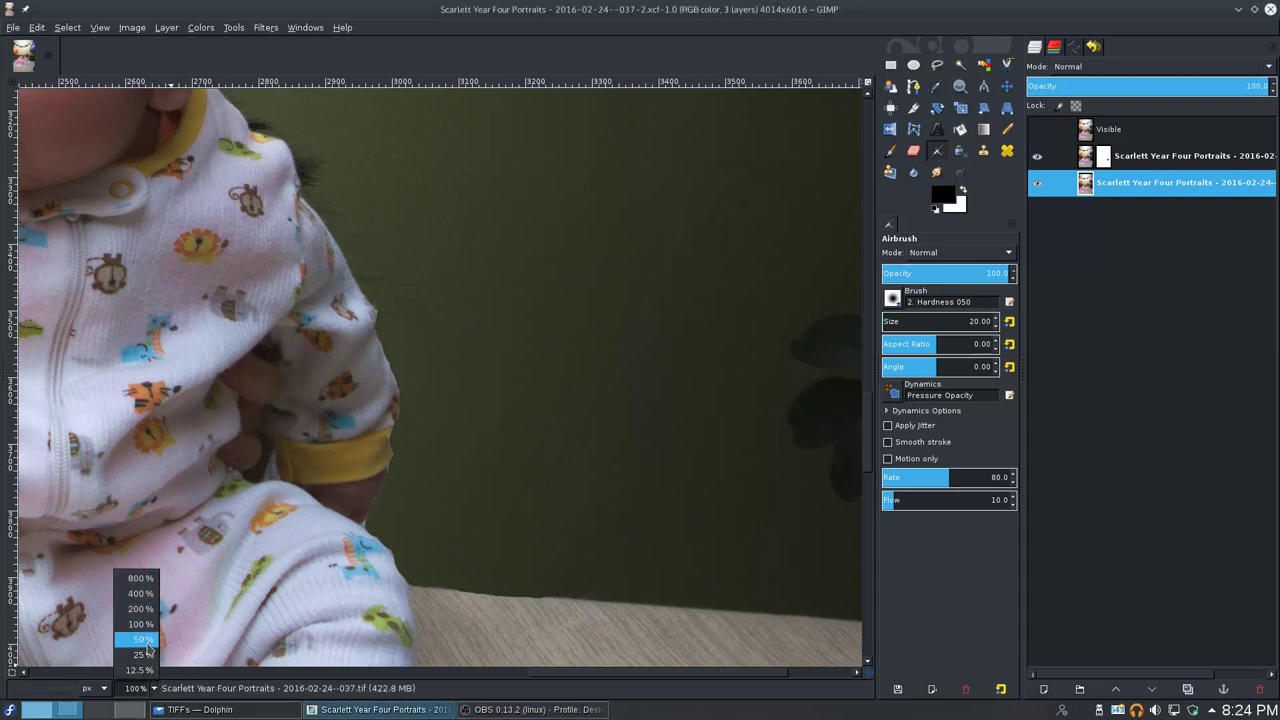
click(141, 670)
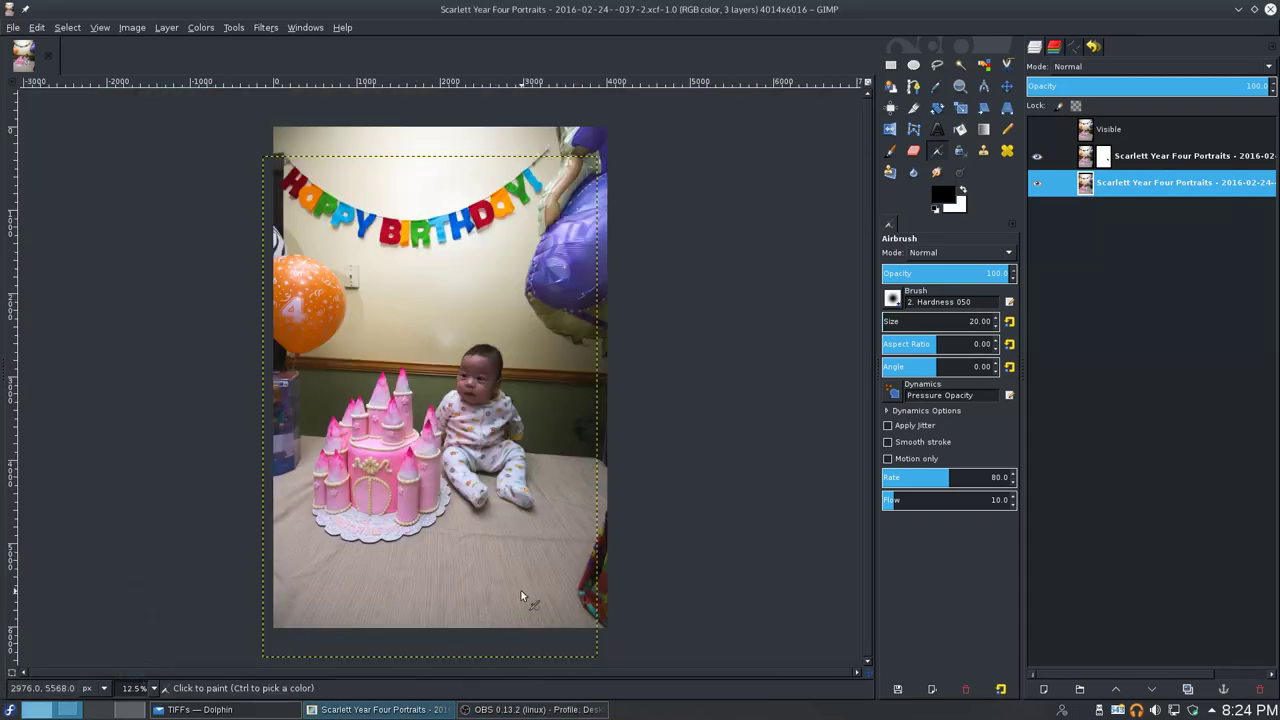